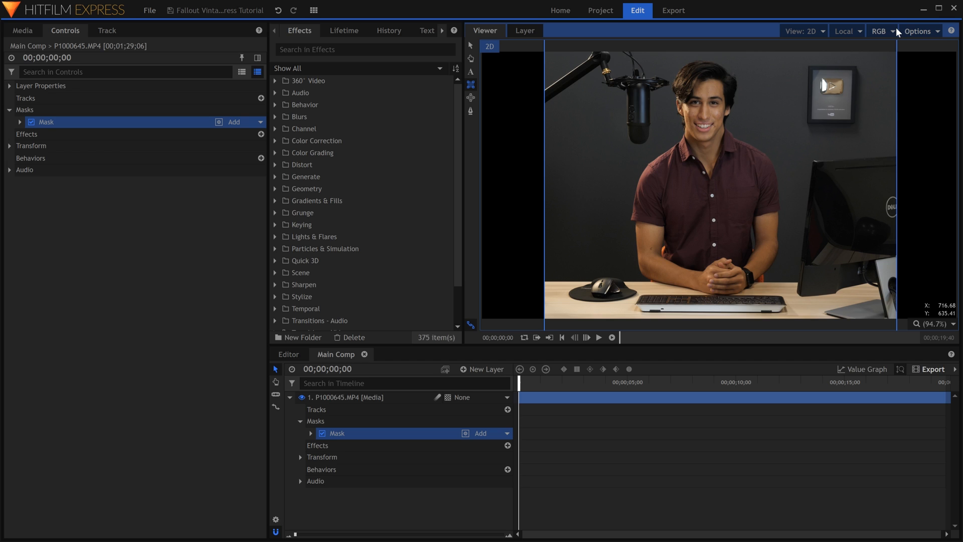
Fit the rectangular mask around the clip's visible frame and set its feather strength to 15 px.
{"action": "left_click_drag", "start_coordinate": [896, 27], "coordinate": [895, 46]}
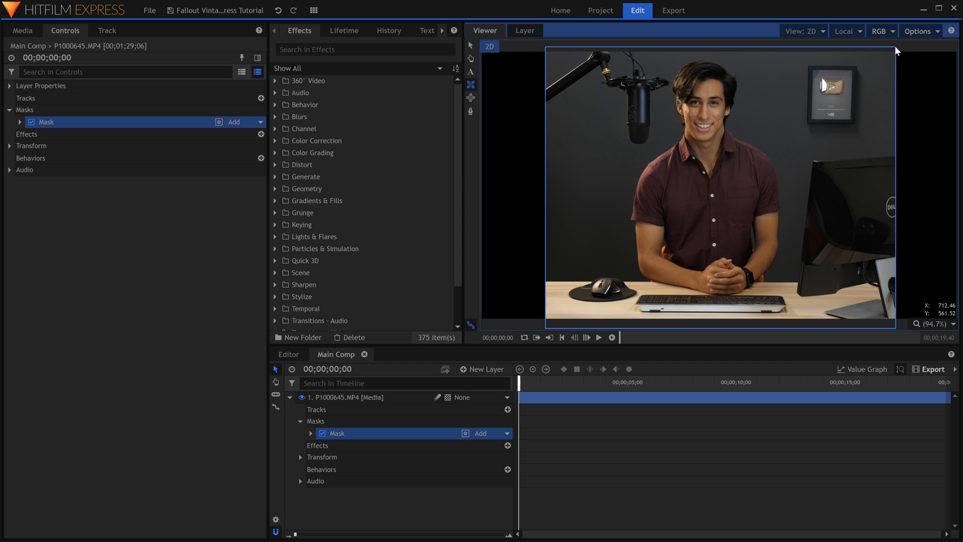
{"action": "left_click", "coordinate": [21, 122]}
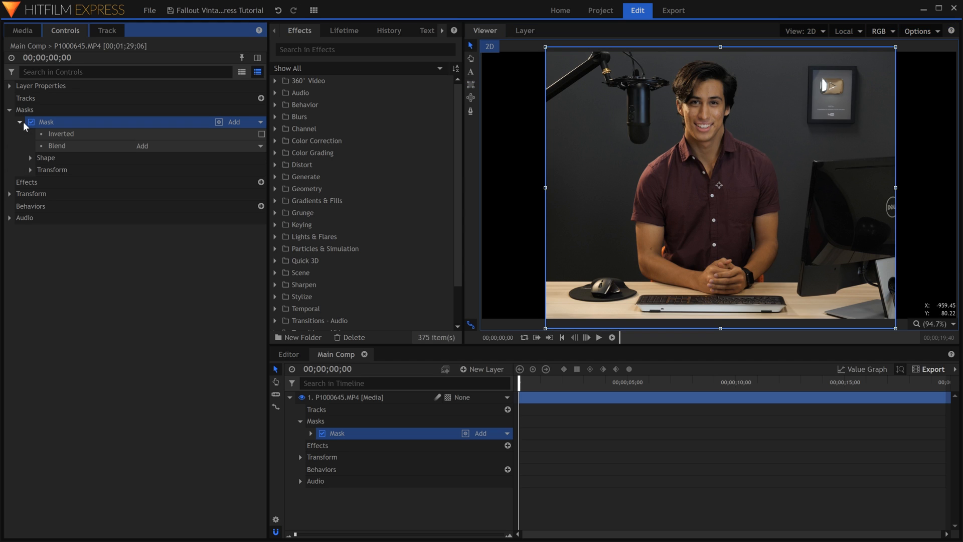
{"action": "left_click", "coordinate": [31, 157]}
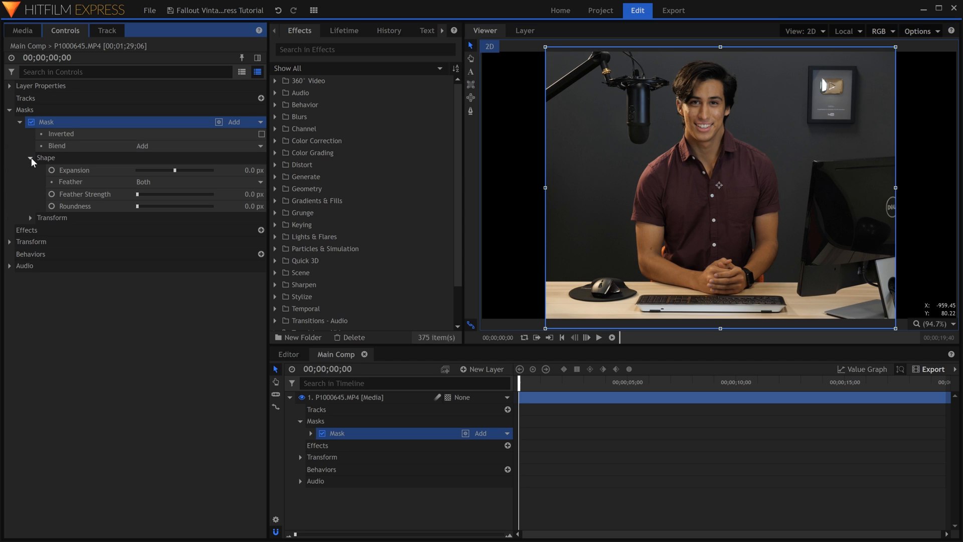
{"action": "left_click_drag", "start_coordinate": [240, 194], "coordinate": [263, 194]}
{"action": "left_click", "coordinate": [248, 189]}
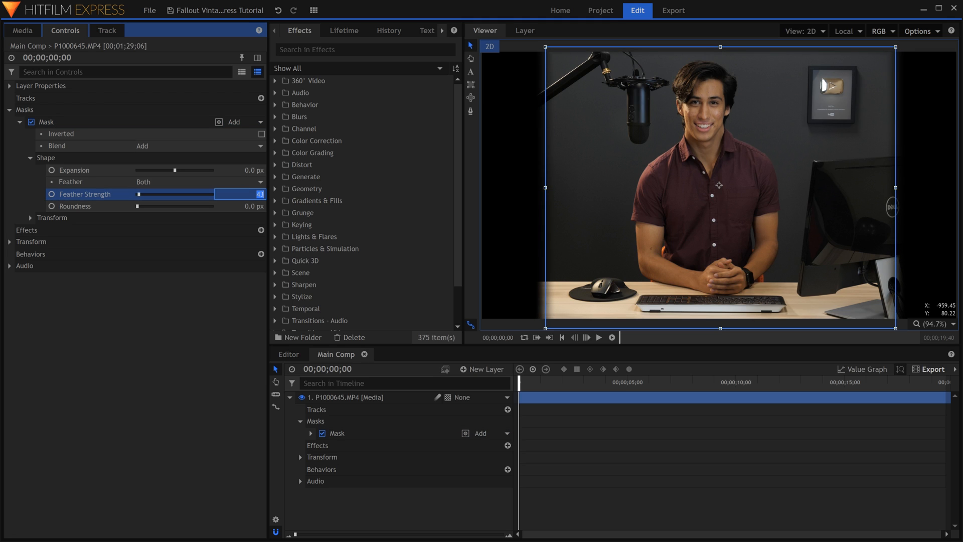
{"action": "type", "text": "15"}
{"action": "key", "text": "Tab"}
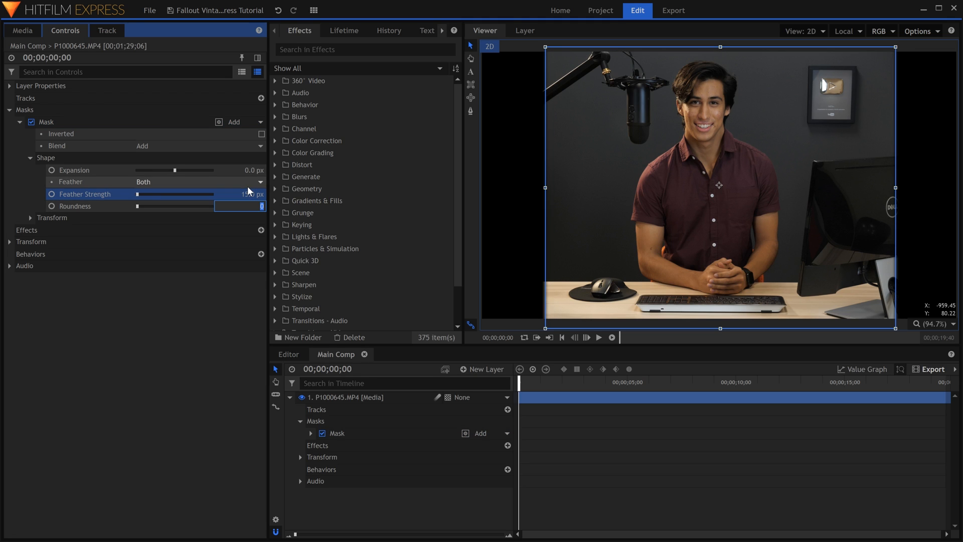
Set the mask's roundness to 160 px and its expansion to -5 px.
{"action": "left_click", "coordinate": [139, 206]}
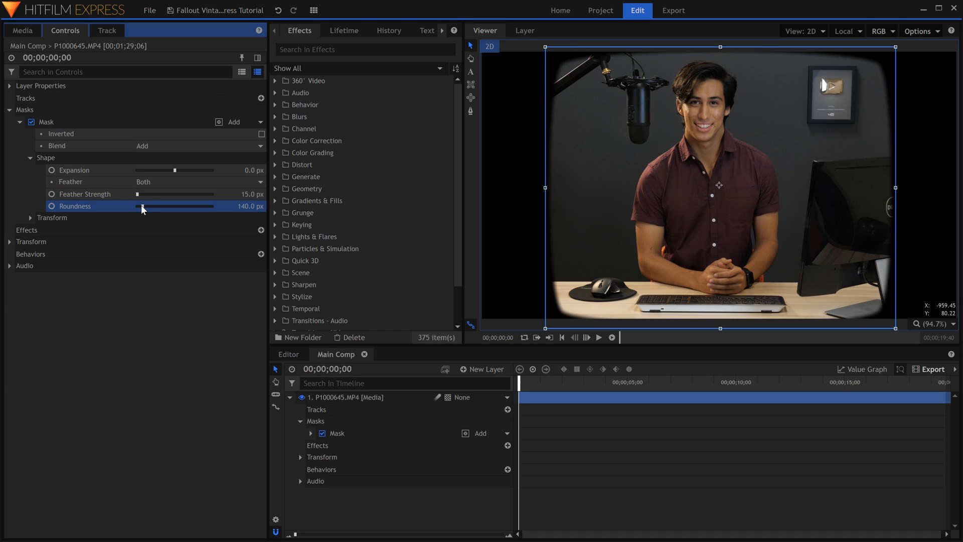
{"action": "left_click_drag", "start_coordinate": [142, 206], "coordinate": [142, 206]}
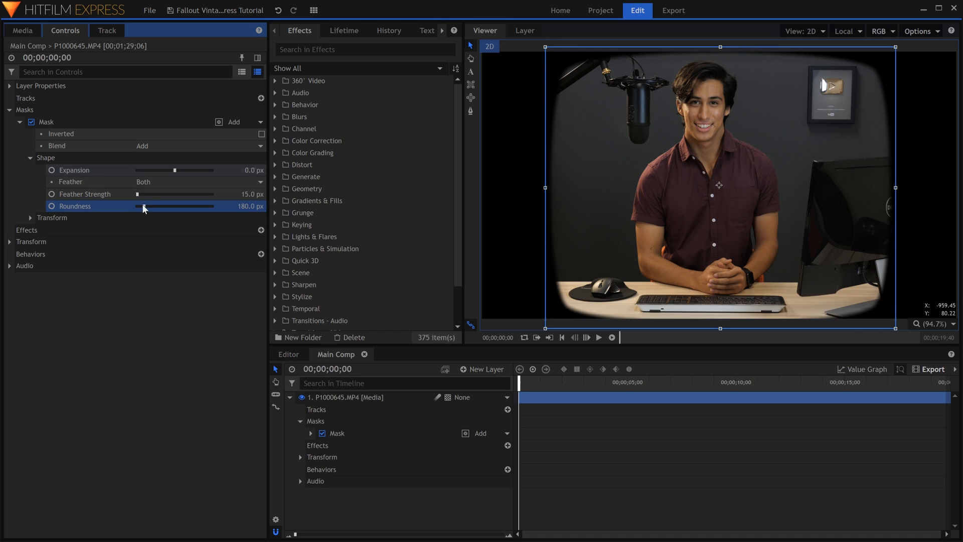
{"action": "left_click_drag", "start_coordinate": [174, 170], "coordinate": [173, 170]}
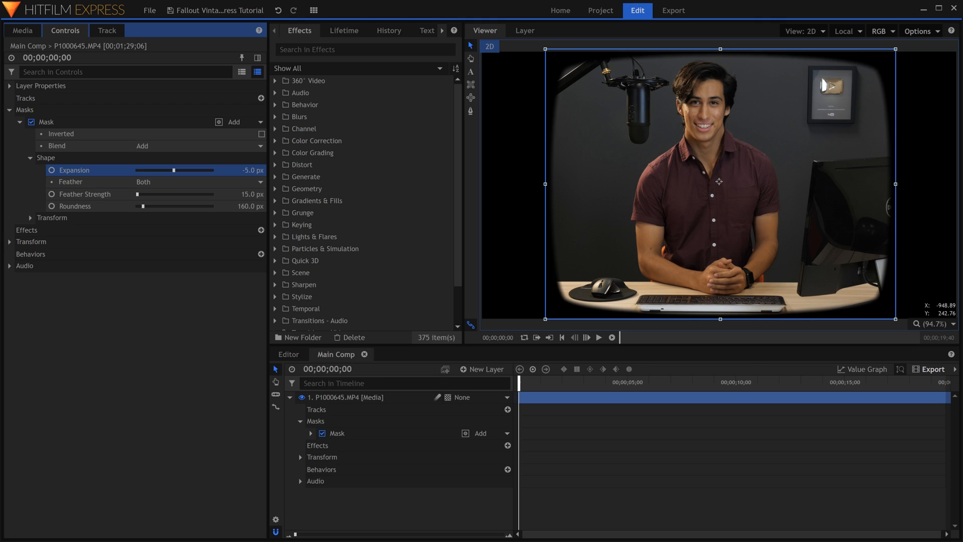
{"action": "left_click", "coordinate": [183, 326]}
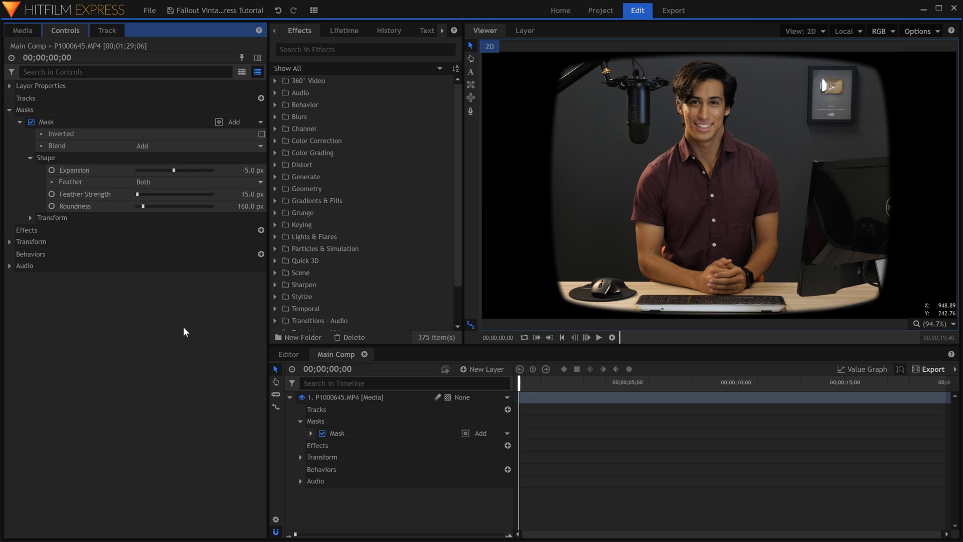
Set the width of the Main Comp composite shot to 1440 pixels.
{"action": "left_click", "coordinate": [276, 520]}
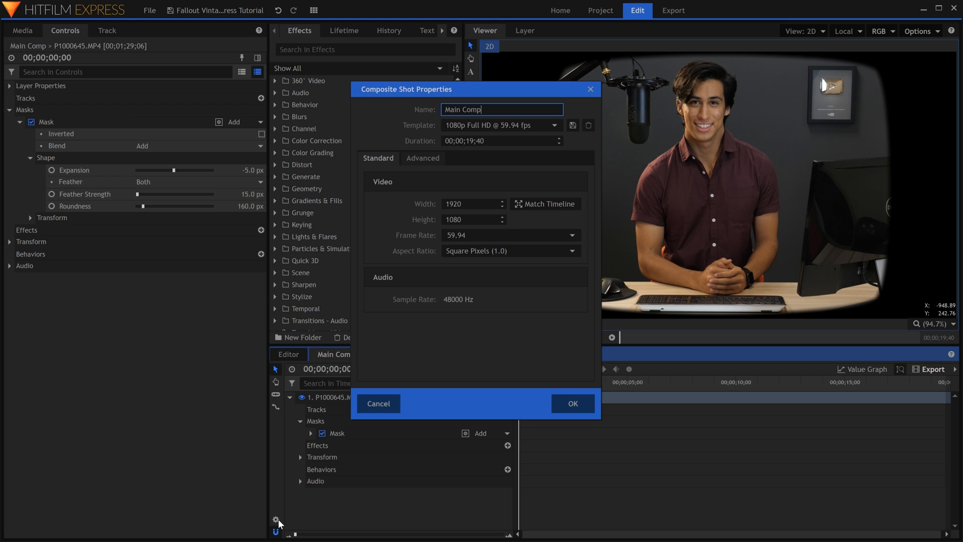
{"action": "left_click", "coordinate": [472, 220]}
{"action": "left_click", "coordinate": [472, 204]}
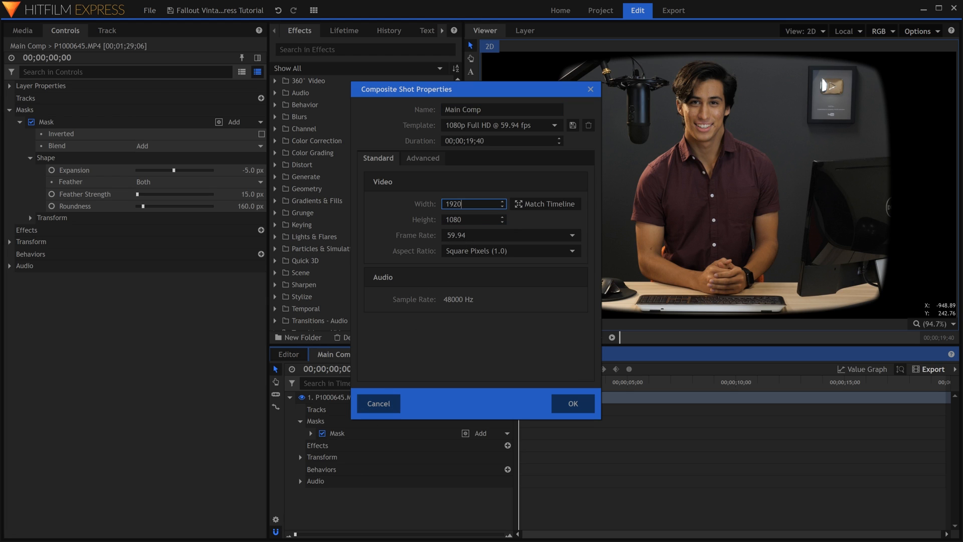
{"action": "key", "text": "ctrl+a"}
{"action": "type", "text": "1440"}
{"action": "key", "text": "Return"}
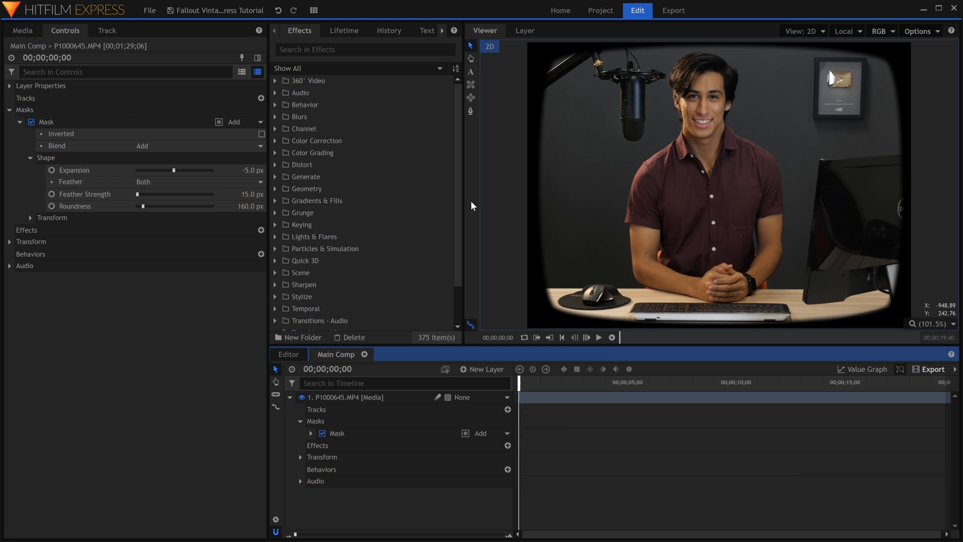
Create a grade layer above the video clip and name it Distortion.
{"action": "left_click", "coordinate": [291, 396]}
{"action": "left_click", "coordinate": [492, 369]}
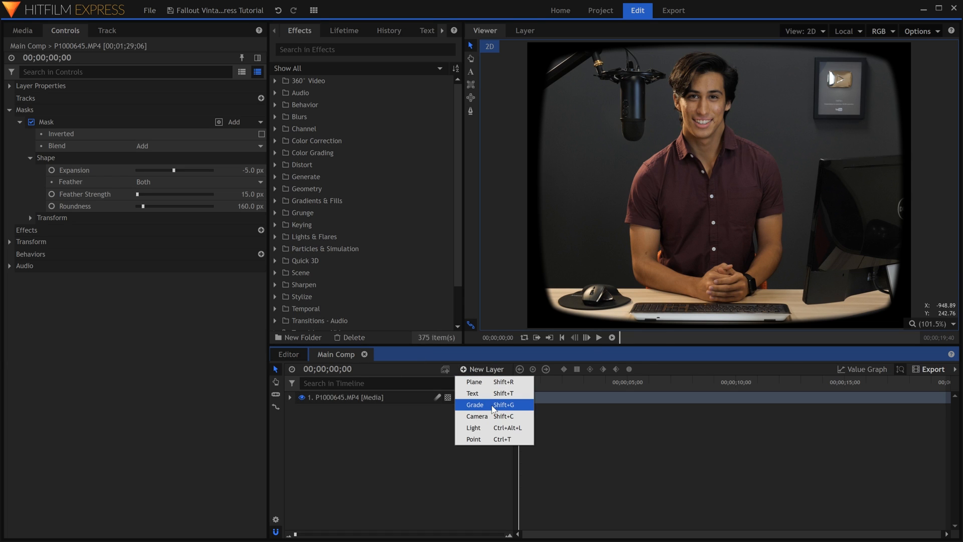
{"action": "left_click", "coordinate": [491, 405]}
{"action": "double_click", "coordinate": [411, 397]}
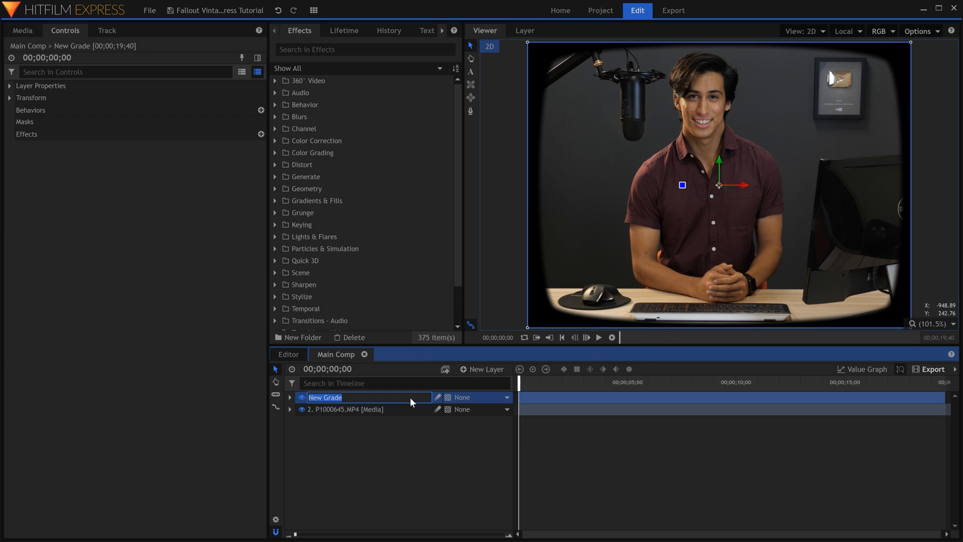
{"action": "type", "text": "Distortion"}
{"action": "key", "text": "Return"}
Find the TV Damage effect and apply it to the Distortion layer.
{"action": "left_click", "coordinate": [351, 49]}
{"action": "type", "text": "tv da"}
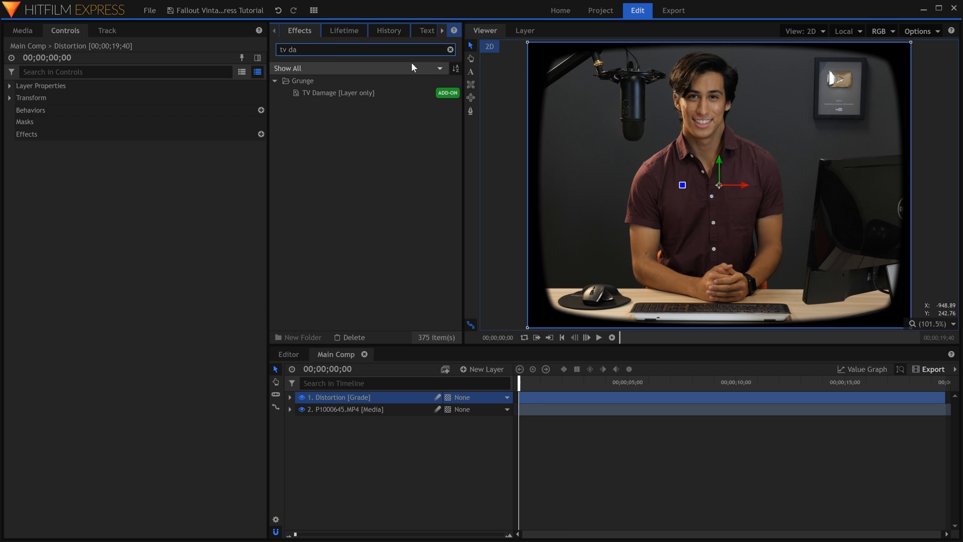
{"action": "left_click", "coordinate": [389, 94]}
{"action": "left_click_drag", "start_coordinate": [389, 94], "coordinate": [414, 396]}
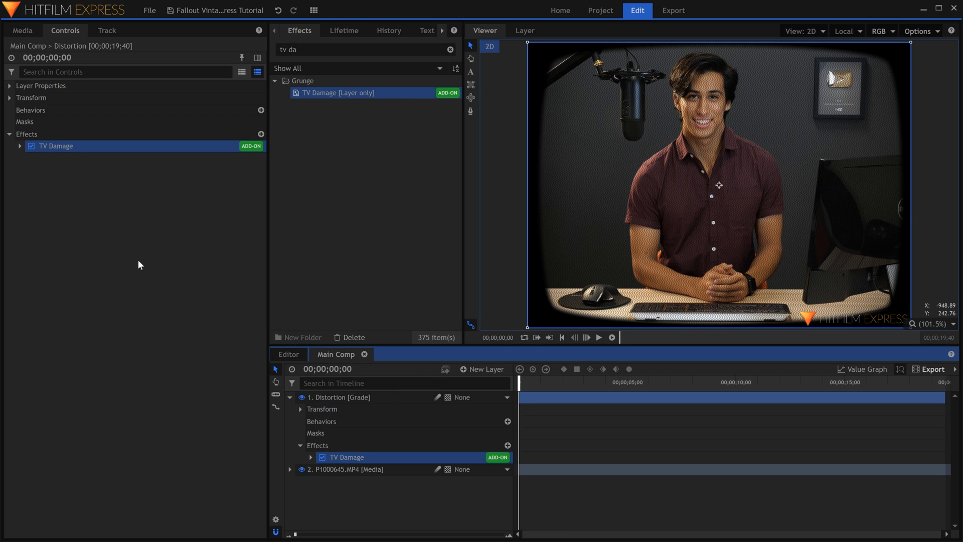
In TV Damage, enable Electrical Interference and disable Radio Interference, Vertical Hold, Horizontal Hold and Vignette.
{"action": "left_click", "coordinate": [19, 145]}
{"action": "left_click", "coordinate": [120, 71]}
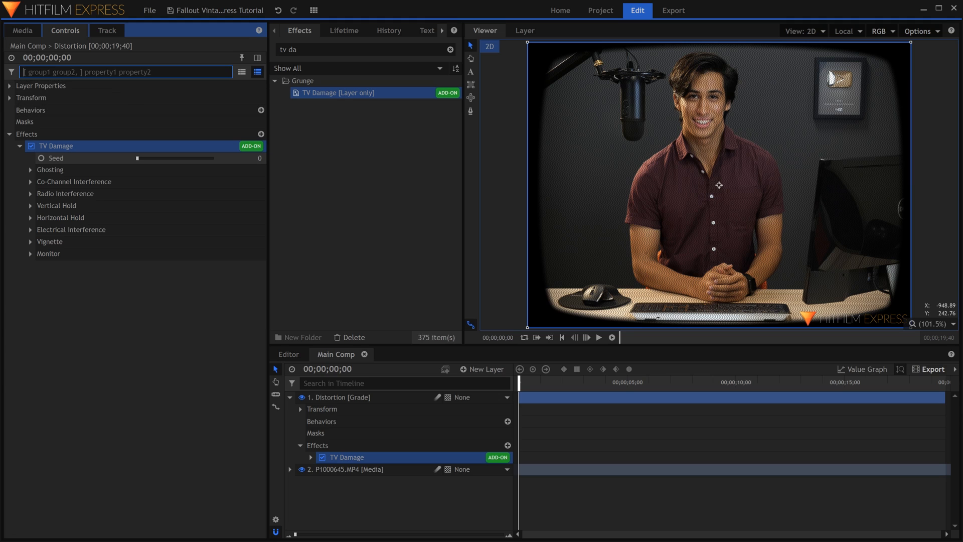
{"action": "type", "text": "enabled"}
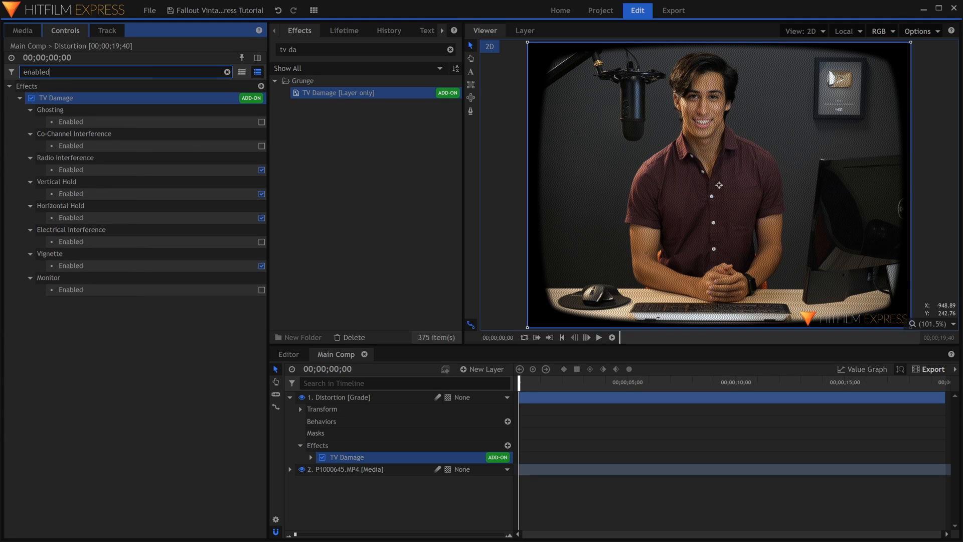
{"action": "left_click", "coordinate": [261, 170]}
{"action": "left_click", "coordinate": [261, 194]}
{"action": "left_click", "coordinate": [261, 217]}
{"action": "left_click", "coordinate": [261, 241]}
{"action": "left_click", "coordinate": [262, 266]}
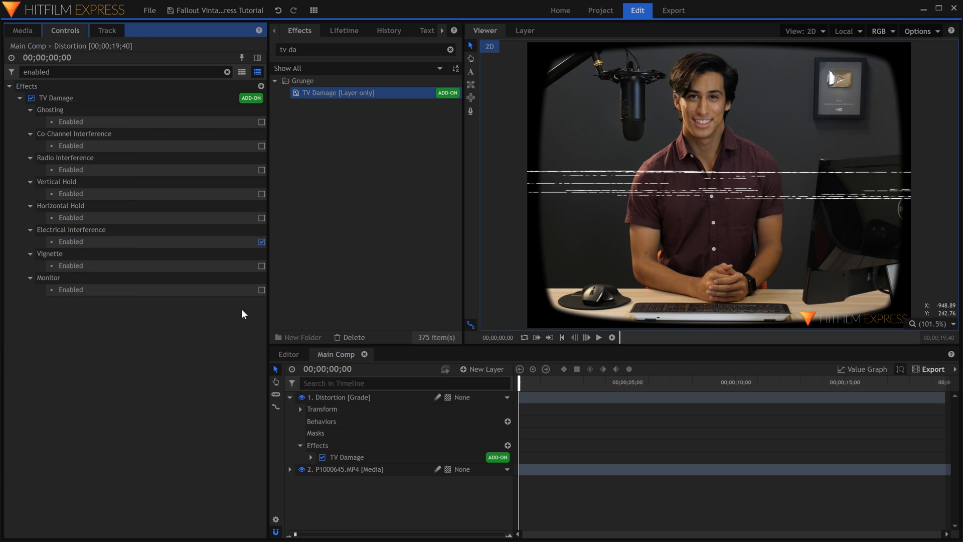
Set the electrical interference's placement area width to 1.00 and its quantity to 50.
{"action": "left_click", "coordinate": [227, 72]}
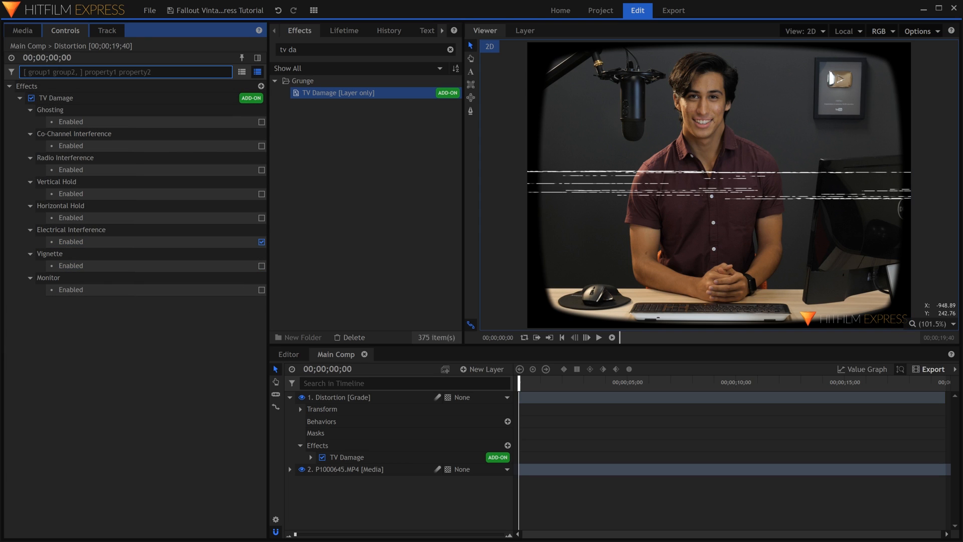
{"action": "left_click", "coordinate": [34, 228]}
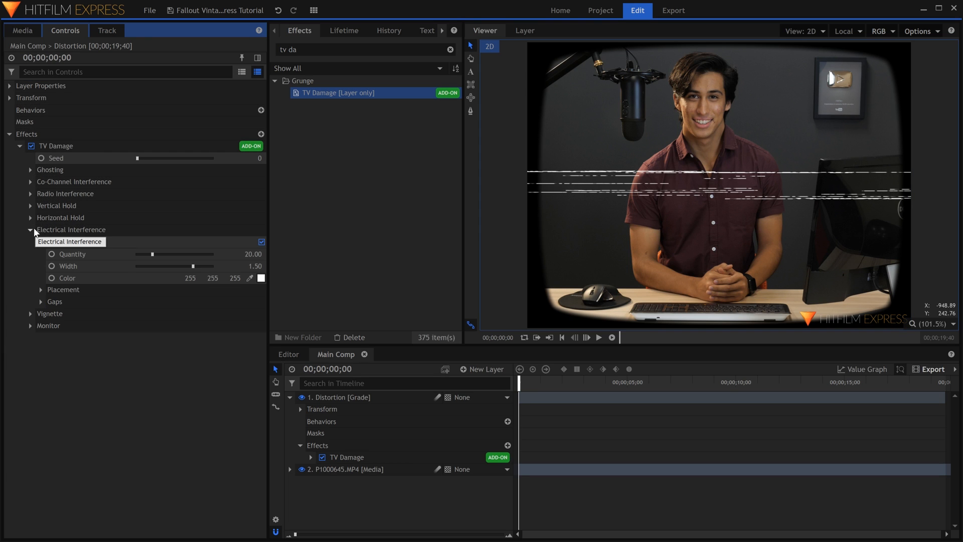
{"action": "left_click", "coordinate": [40, 290]}
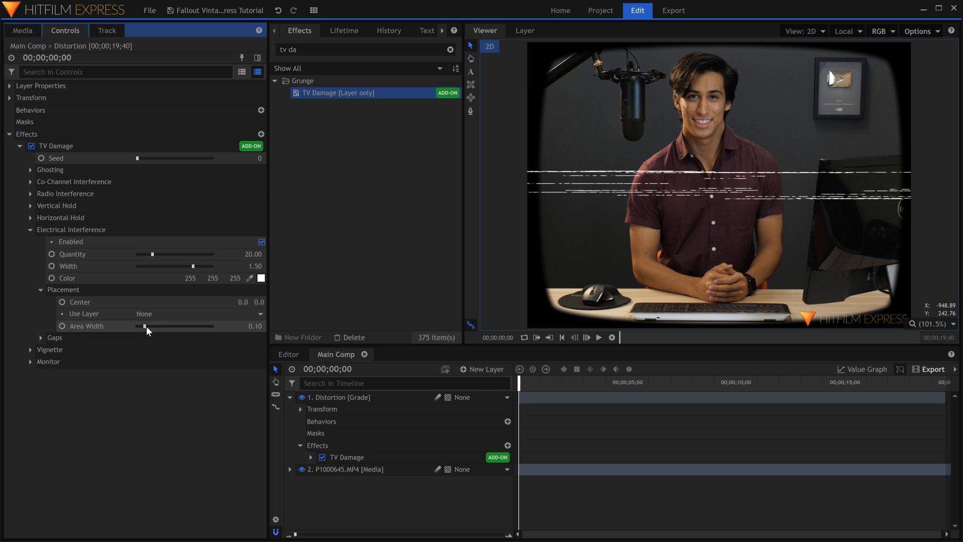
{"action": "left_click_drag", "start_coordinate": [146, 326], "coordinate": [246, 327]}
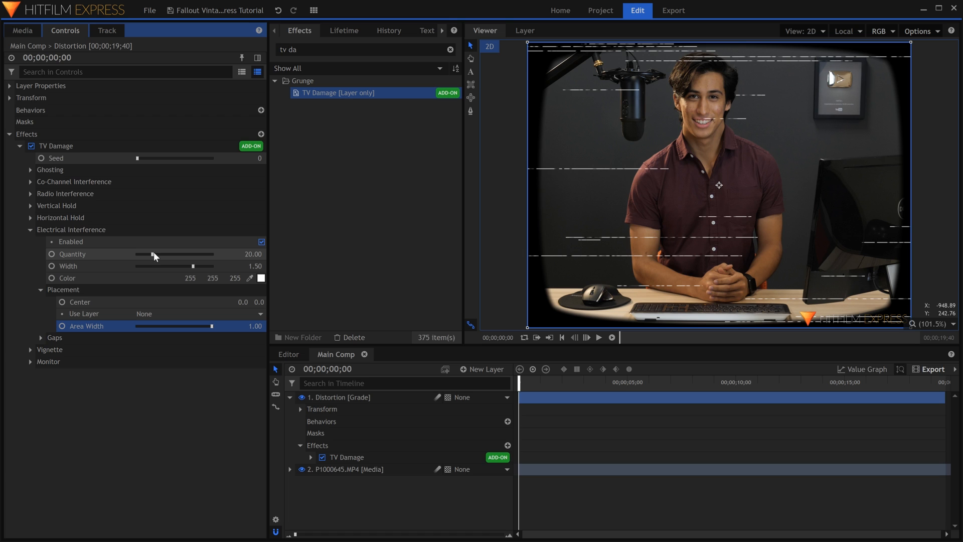
{"action": "left_click_drag", "start_coordinate": [153, 253], "coordinate": [175, 253]}
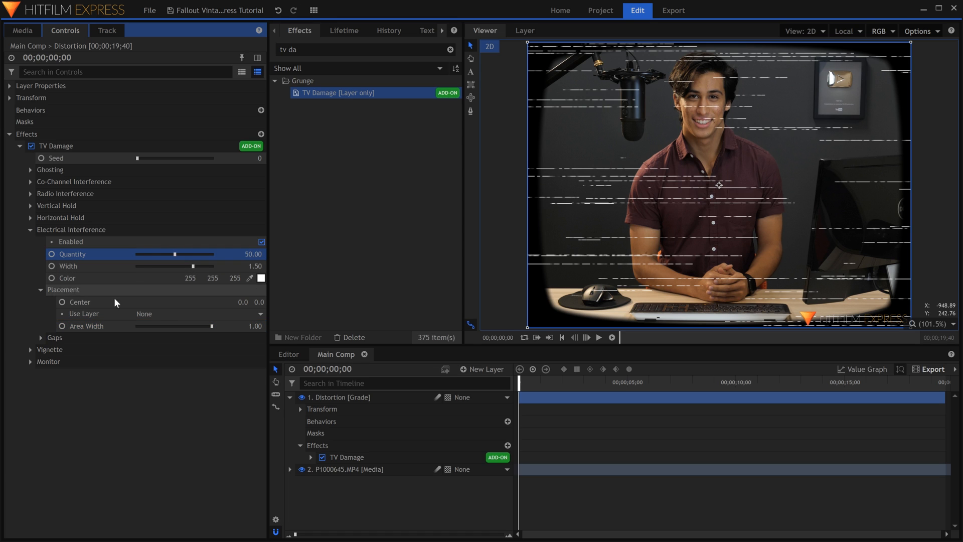
Set the electrical interference's gap amount to 0.78, preview the motion, and set the quantity to 34.
{"action": "left_click", "coordinate": [41, 337]}
{"action": "mouse_move", "coordinate": [182, 350]}
{"action": "left_mouse_down"}
{"action": "mouse_move", "coordinate": [207, 351]}
{"action": "mouse_move", "coordinate": [194, 351]}
{"action": "left_mouse_up"}
{"action": "key", "text": "space"}
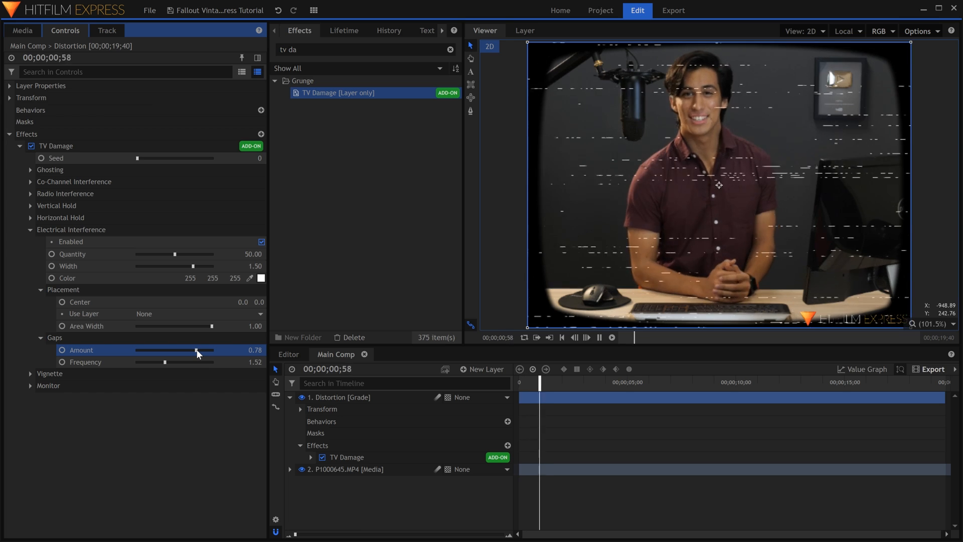
{"action": "left_click_drag", "start_coordinate": [175, 254], "coordinate": [171, 254]}
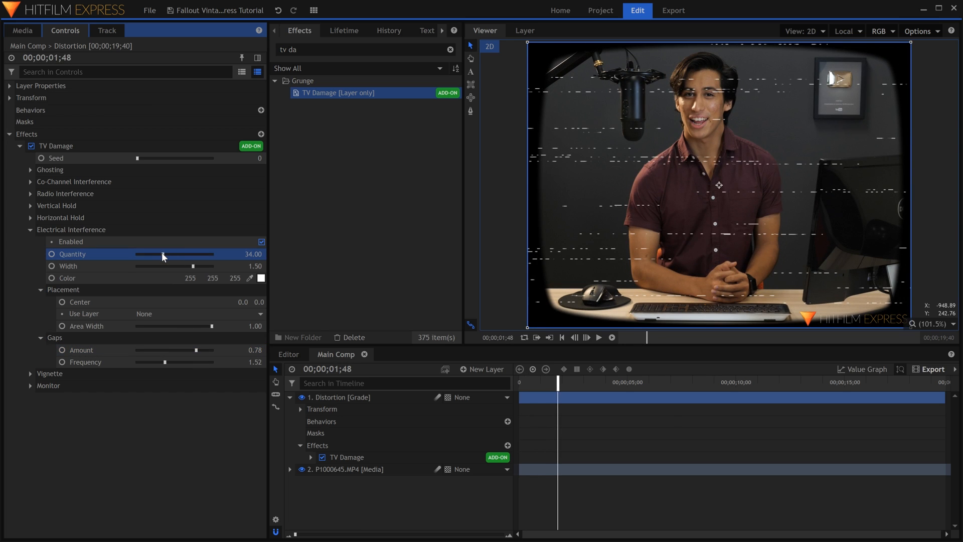
Copy the video clip's mask onto the Distortion layer and play back the masked interference.
{"action": "left_click", "coordinate": [383, 467]}
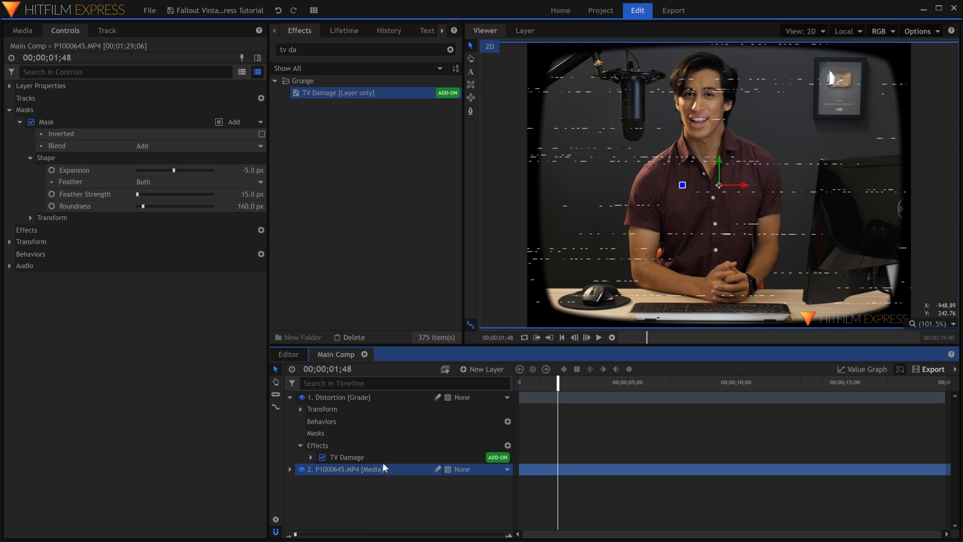
{"action": "right_click", "coordinate": [68, 121]}
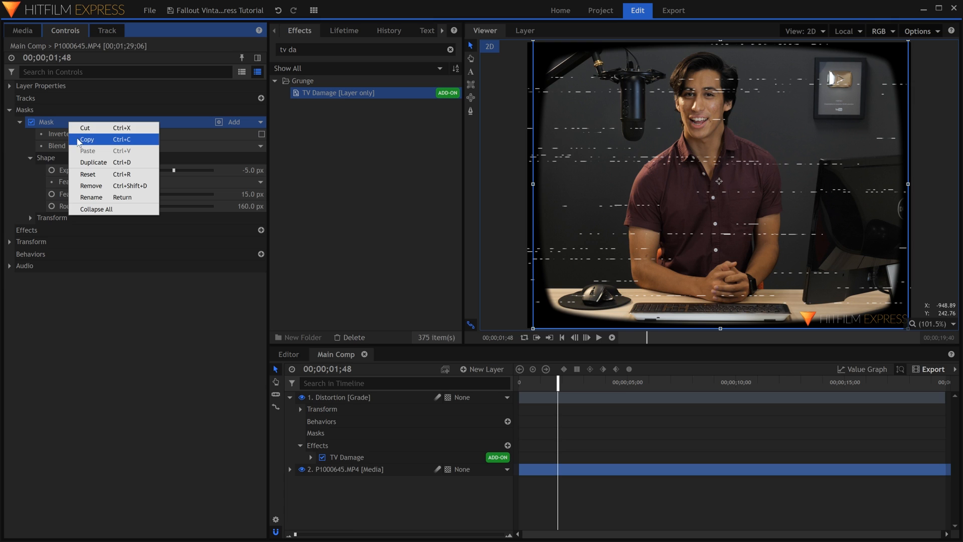
{"action": "left_click", "coordinate": [80, 140]}
{"action": "left_click", "coordinate": [365, 396]}
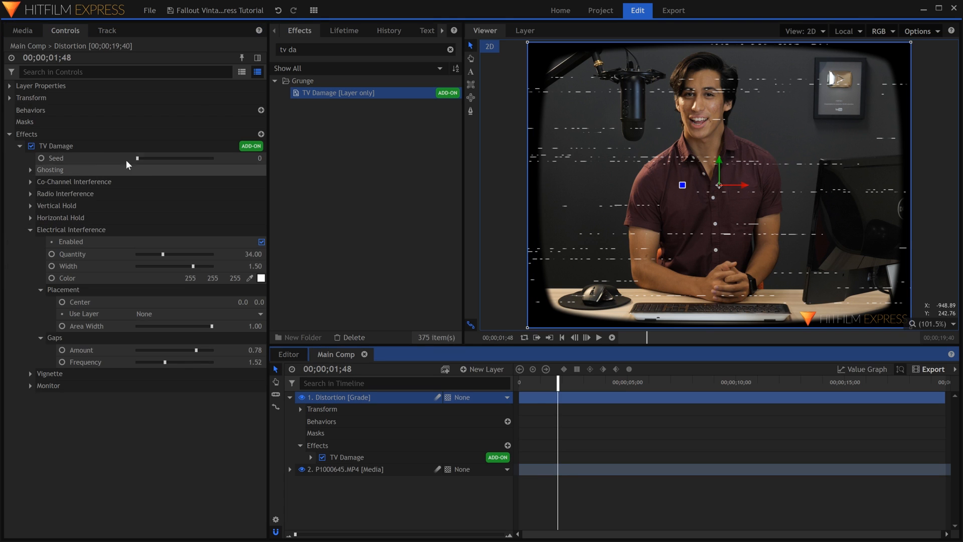
{"action": "right_click", "coordinate": [51, 121]}
{"action": "left_click", "coordinate": [61, 126]}
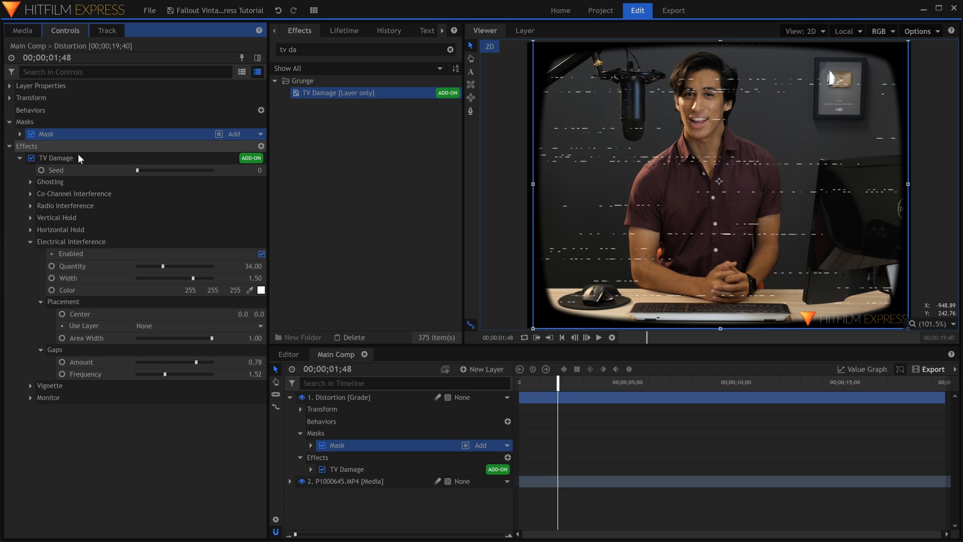
{"action": "left_click", "coordinate": [152, 409]}
{"action": "key", "text": "space"}
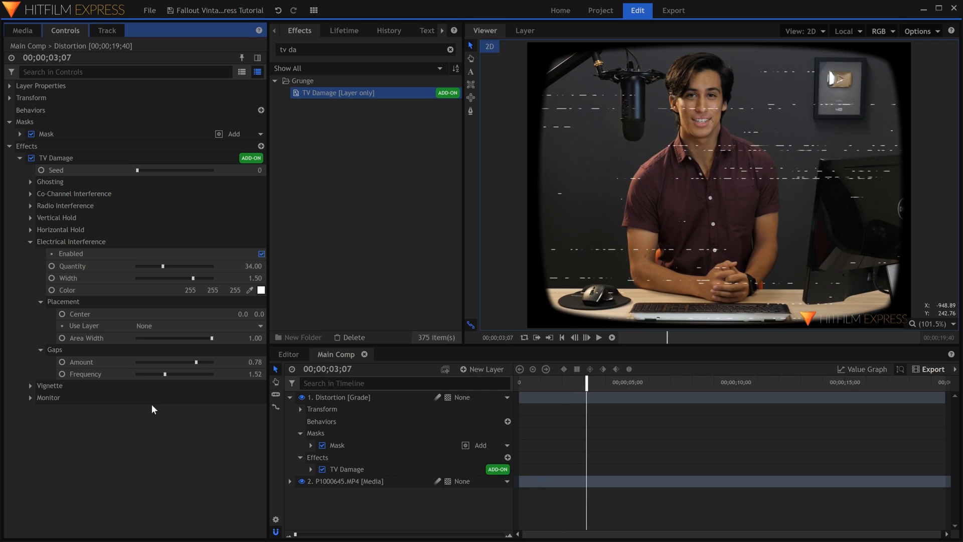
{"action": "key", "text": "Home"}
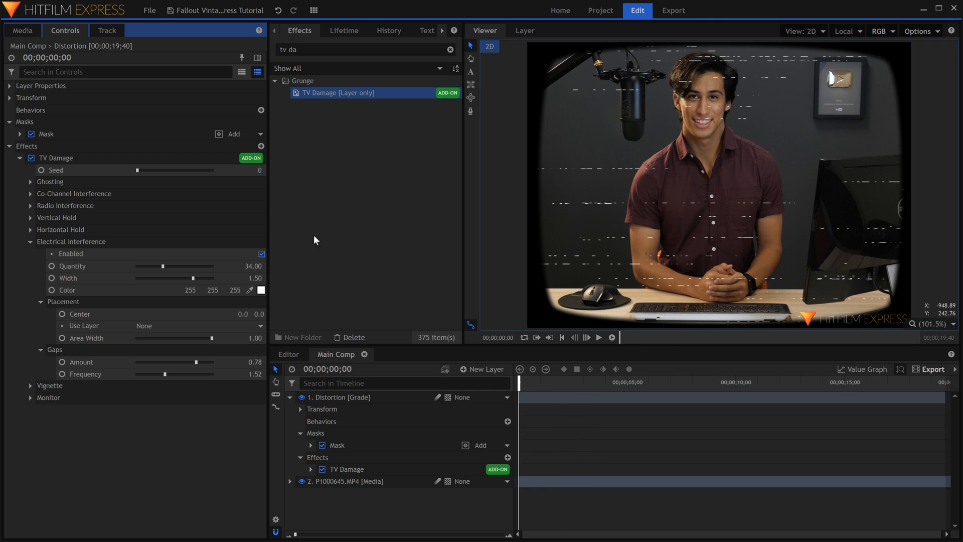
Find the Bilateral Blur effect and apply it to the Distortion layer after TV Damage.
{"action": "triple_click", "coordinate": [300, 49]}
{"action": "type", "text": "bilat"}
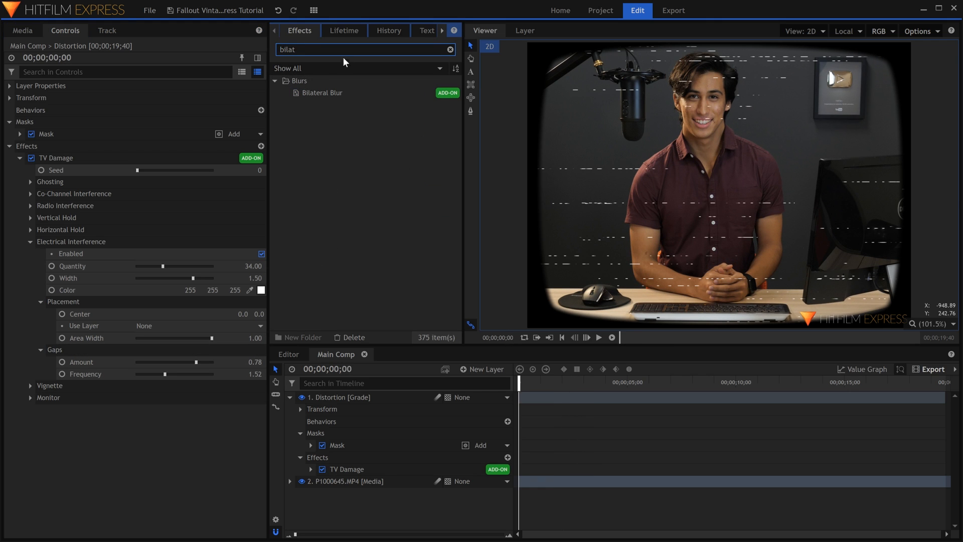
{"action": "left_click_drag", "start_coordinate": [321, 93], "coordinate": [126, 407]}
Set the Bilateral Blur effect's radius to 5.5 px on the Distortion layer.
{"action": "left_click", "coordinate": [20, 158]}
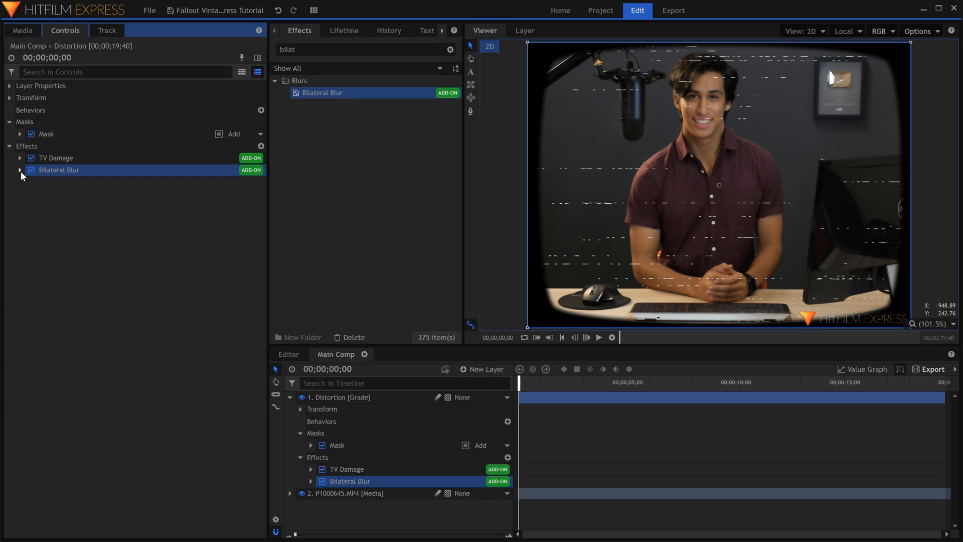
{"action": "left_click", "coordinate": [20, 171]}
{"action": "left_click", "coordinate": [256, 194]}
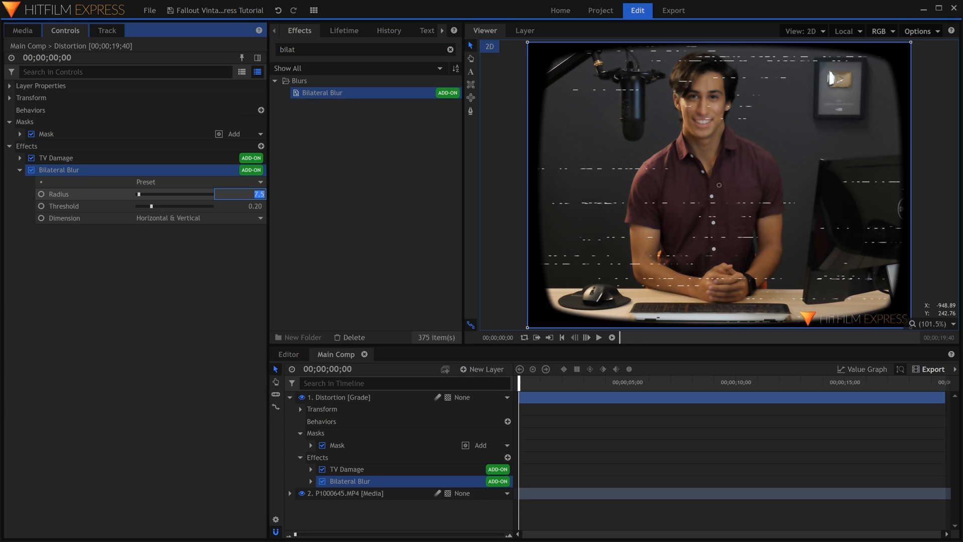
{"action": "type", "text": "3"}
{"action": "key", "text": "Return"}
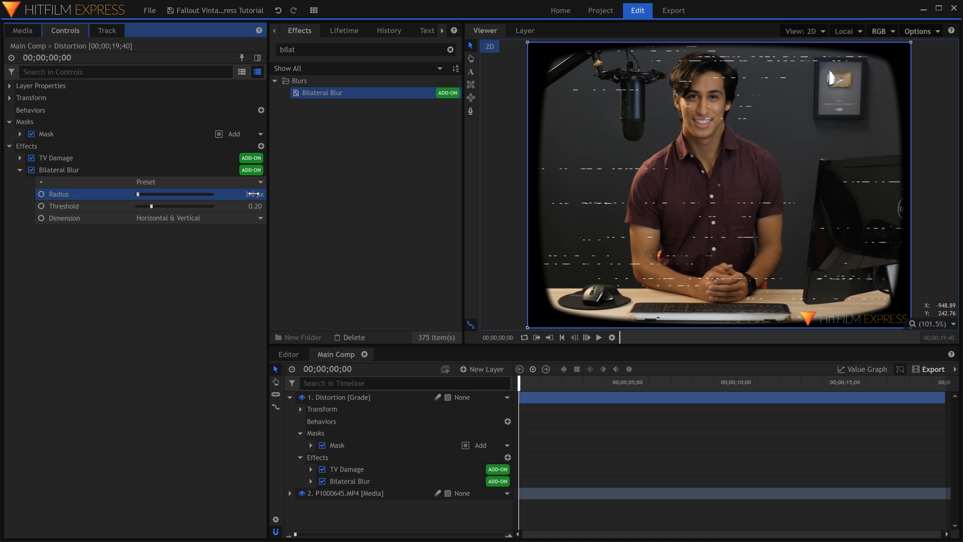
Find the Heat Distortion effect, apply it to the Distortion layer after Bilateral Blur, and show its settings.
{"action": "double_click", "coordinate": [301, 49]}
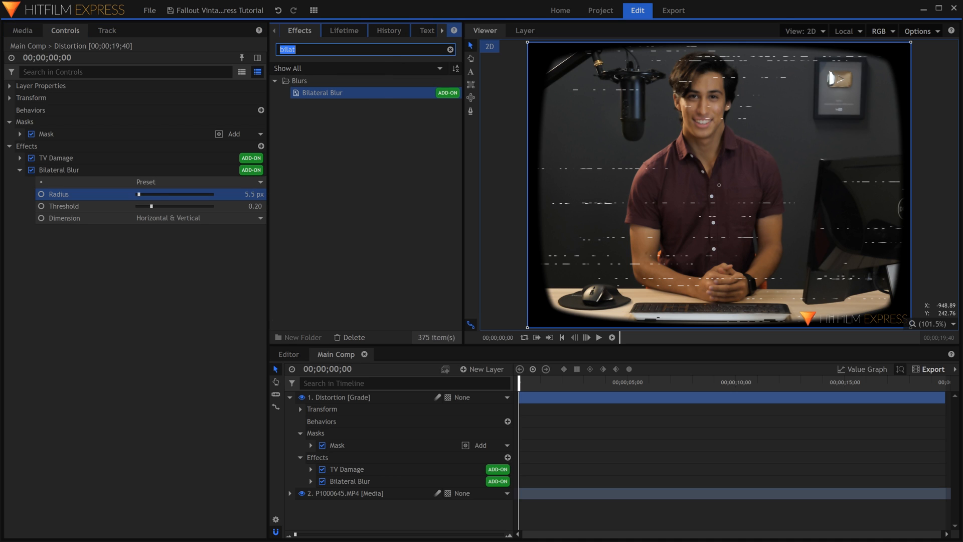
{"action": "type", "text": "heat"}
{"action": "left_click_drag", "start_coordinate": [325, 93], "coordinate": [59, 194]}
{"action": "left_click", "coordinate": [21, 171]}
{"action": "left_click", "coordinate": [20, 182]}
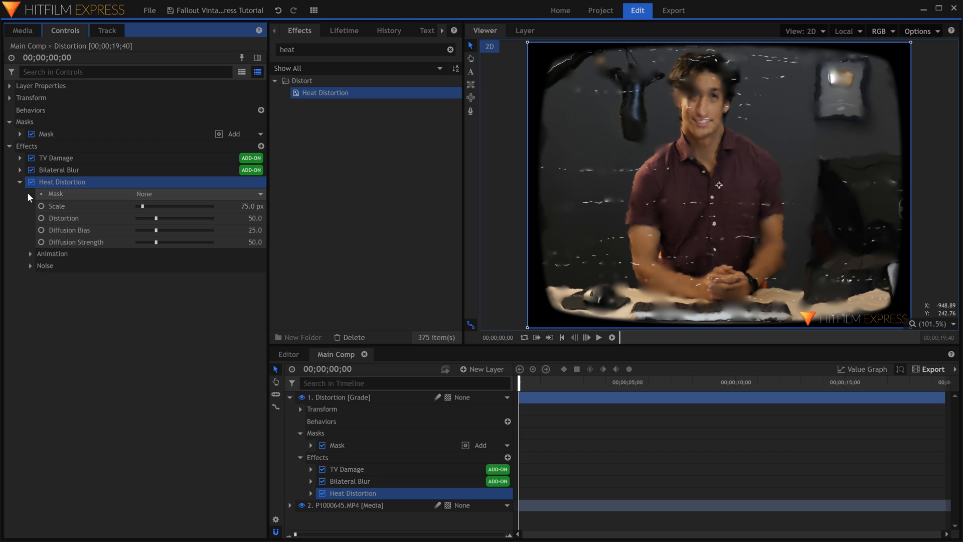
Set Heat Distortion's distortion to 0, diffusion strength to 12 and diffusion bias to 20, previewing the playback.
{"action": "left_click_drag", "start_coordinate": [151, 218], "coordinate": [140, 245]}
{"action": "key", "text": "space"}
{"action": "key", "text": "space"}
{"action": "left_click", "coordinate": [247, 231]}
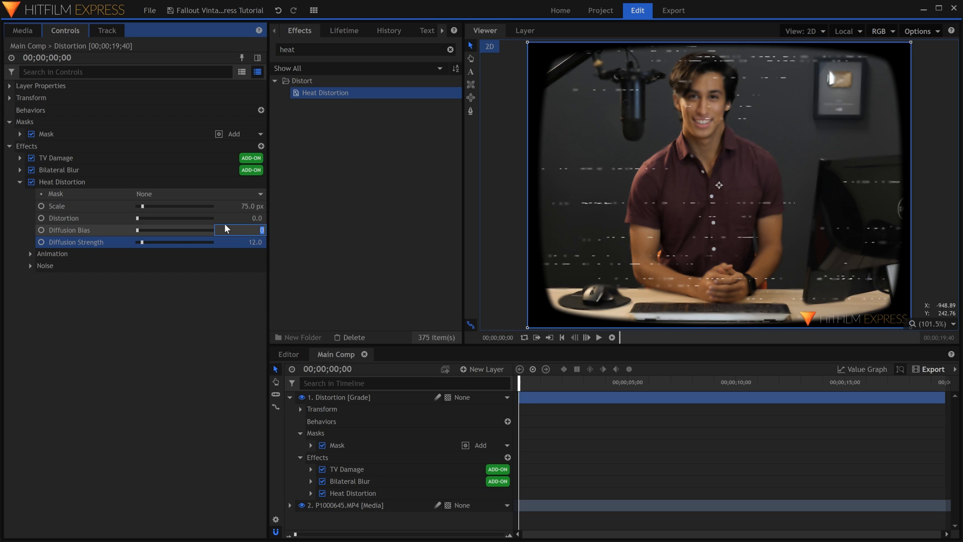
{"action": "type", "text": "20"}
{"action": "key", "text": "Return"}
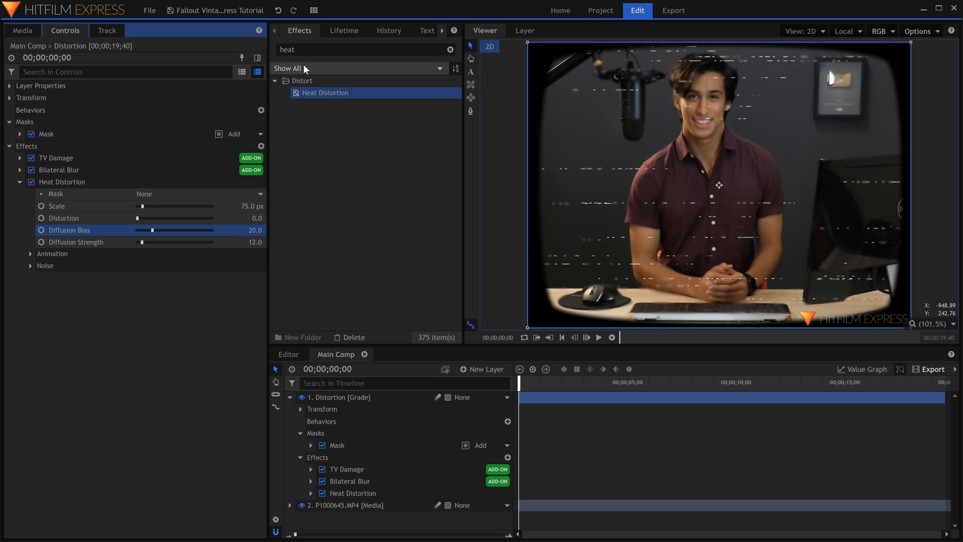
Apply the Bleach Bypass effect to the Distortion layer after Heat Distortion and set its amount to 30%.
{"action": "double_click", "coordinate": [299, 50]}
{"action": "type", "text": "bleac"}
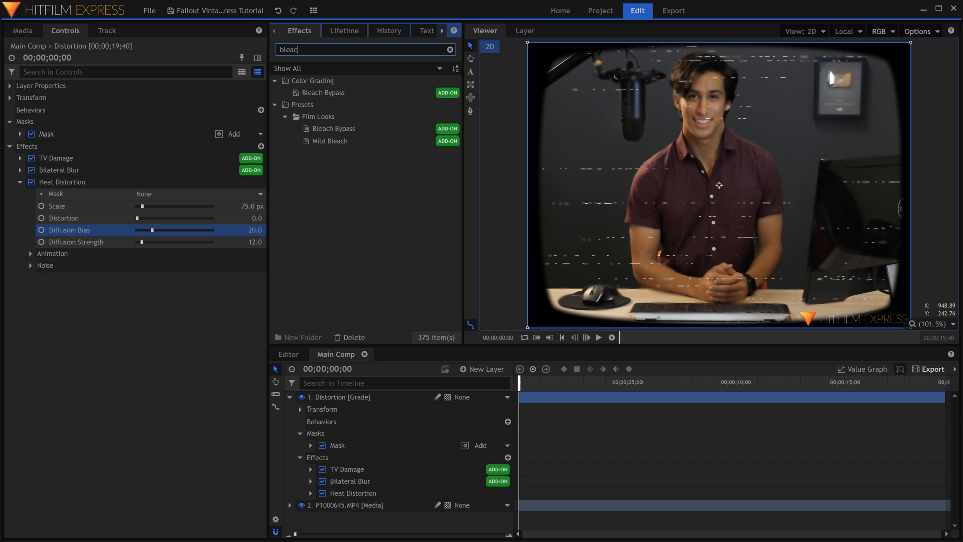
{"action": "left_click_drag", "start_coordinate": [351, 93], "coordinate": [66, 241]}
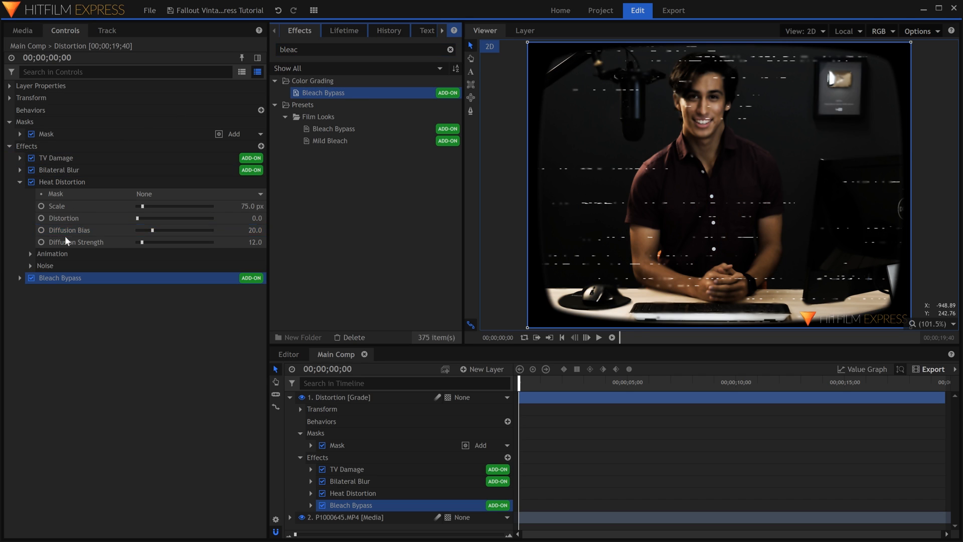
{"action": "left_click", "coordinate": [20, 182]}
{"action": "left_click", "coordinate": [20, 193]}
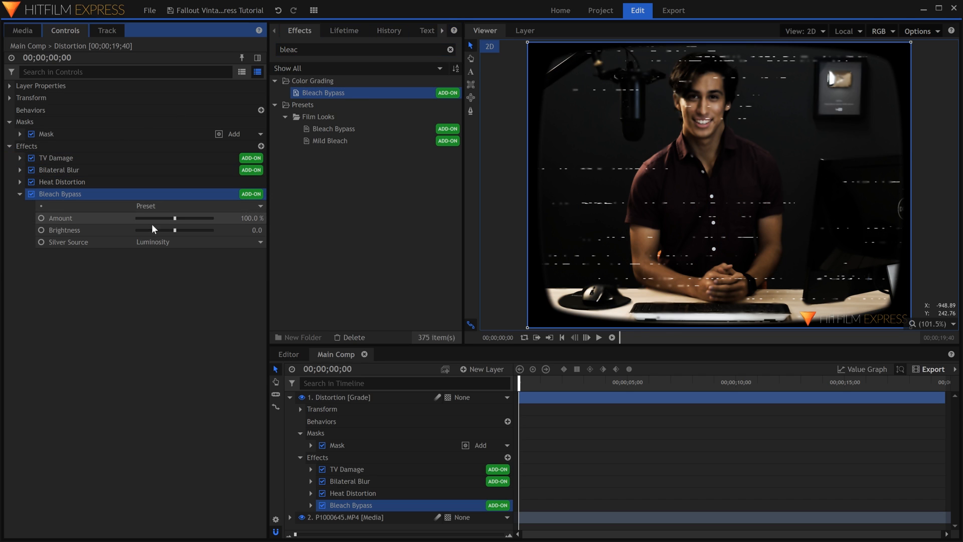
{"action": "left_click", "coordinate": [239, 216]}
{"action": "type", "text": "30"}
{"action": "key", "text": "Return"}
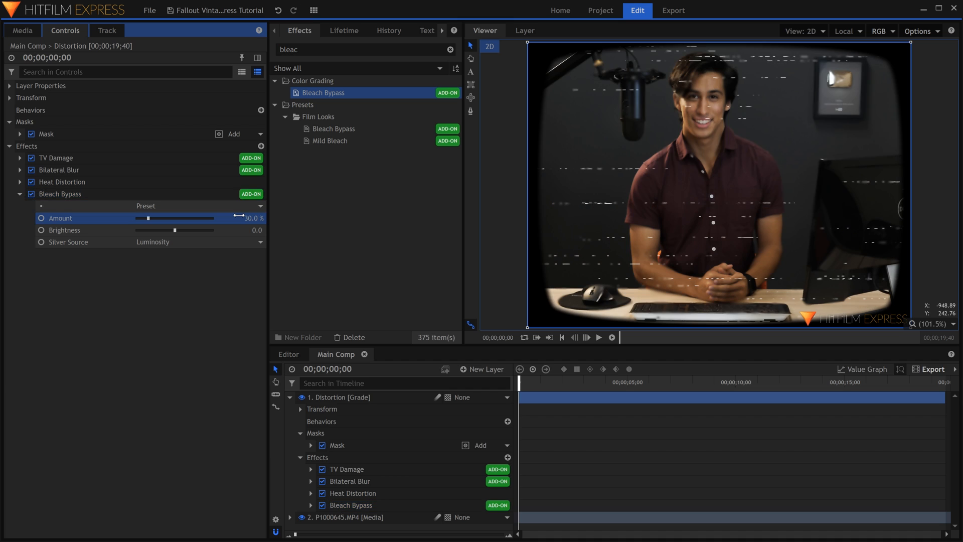
Find the Hue, Saturation & Lightness effect and apply it to the Distortion layer after Bleach Bypass.
{"action": "double_click", "coordinate": [346, 49]}
{"action": "type", "text": "sat"}
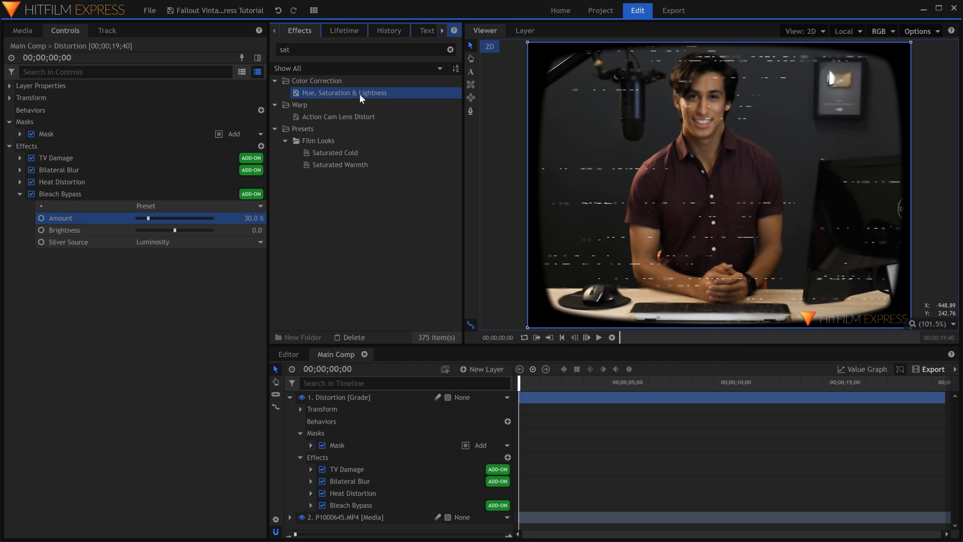
{"action": "left_click_drag", "start_coordinate": [359, 95], "coordinate": [75, 248]}
{"action": "left_click", "coordinate": [20, 193]}
{"action": "left_click", "coordinate": [20, 205]}
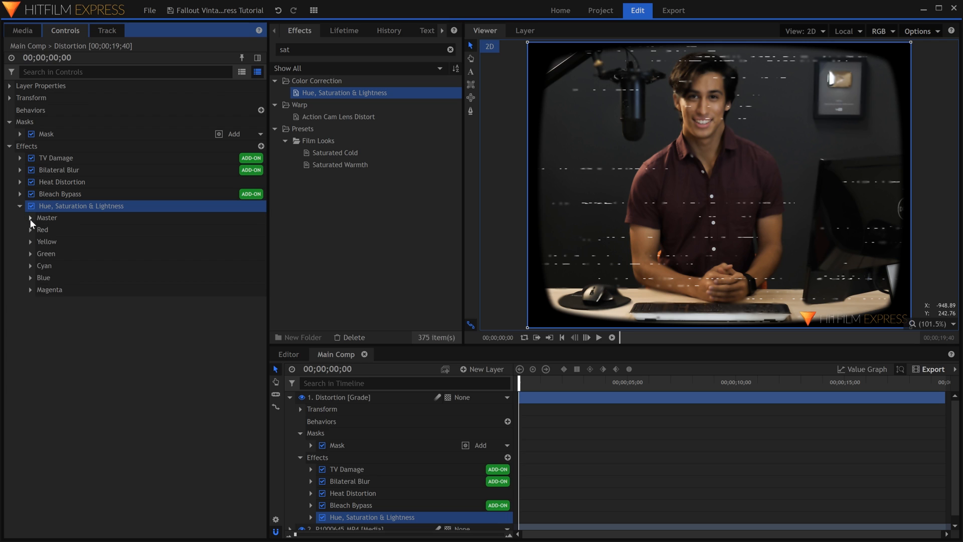
Set the master saturation of the Hue, Saturation & Lightness effect to -15.
{"action": "left_click", "coordinate": [30, 218]}
{"action": "left_click_drag", "start_coordinate": [170, 243], "coordinate": [164, 245]}
{"action": "left_click", "coordinate": [256, 243]}
{"action": "type", "text": "-15"}
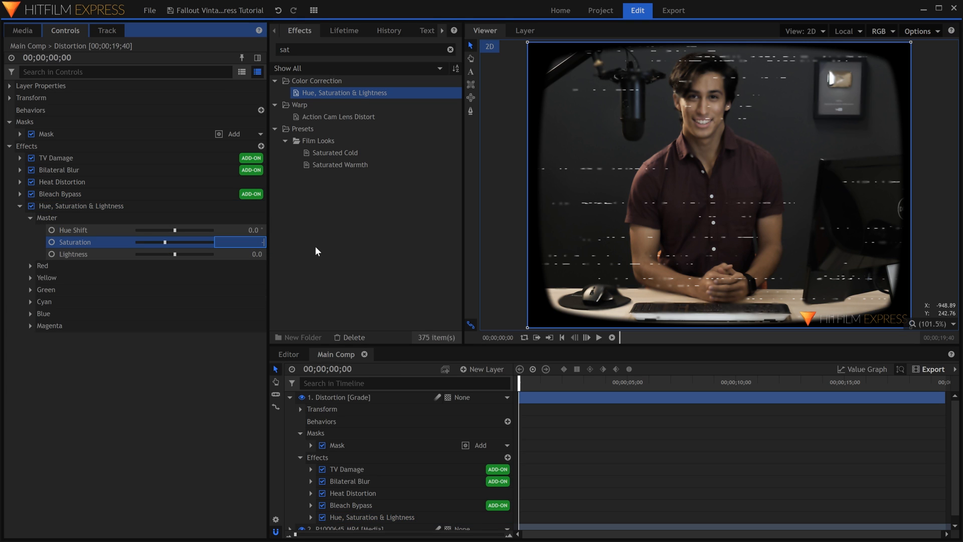
{"action": "key", "text": "Return"}
Apply the Curves effect after Hue, Saturation & Lightness and slightly raise the black point of its RGB curve.
{"action": "left_click", "coordinate": [350, 49]}
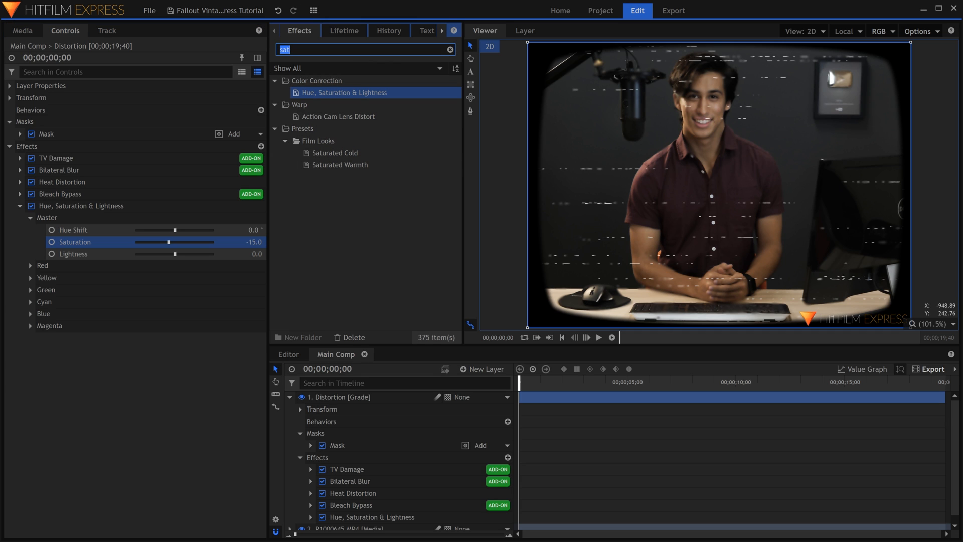
{"action": "type", "text": "curves"}
{"action": "left_click_drag", "start_coordinate": [312, 92], "coordinate": [40, 321]}
{"action": "left_click", "coordinate": [19, 205]}
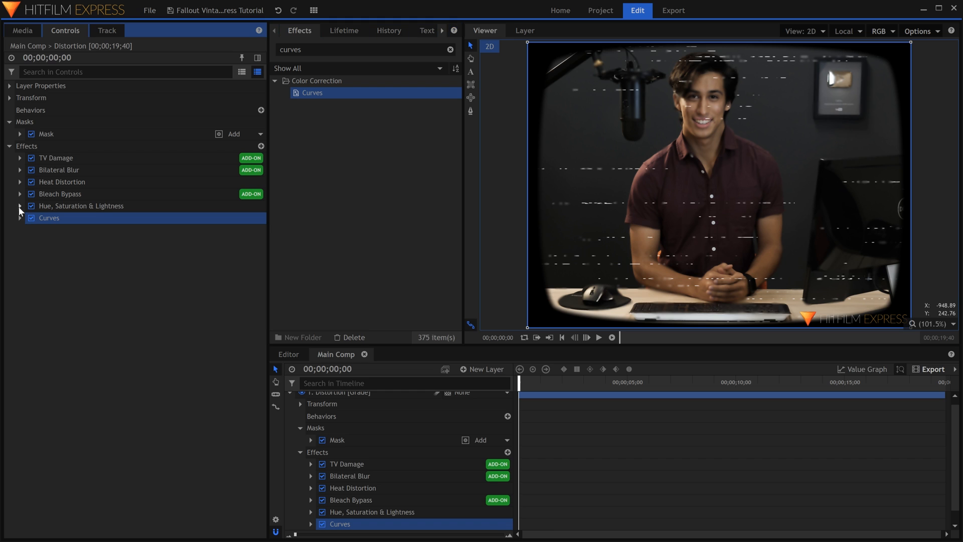
{"action": "left_click", "coordinate": [19, 218]}
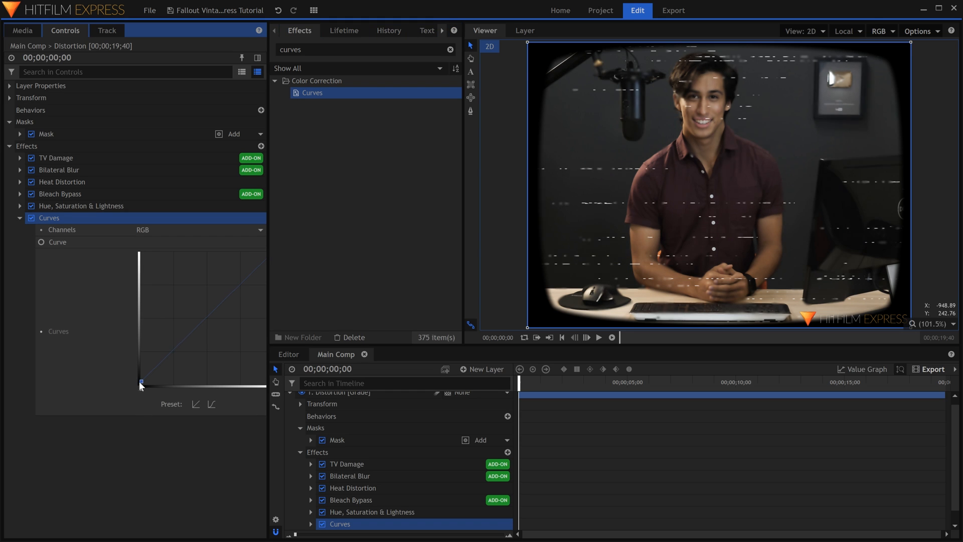
{"action": "left_click_drag", "start_coordinate": [139, 381], "coordinate": [137, 373]}
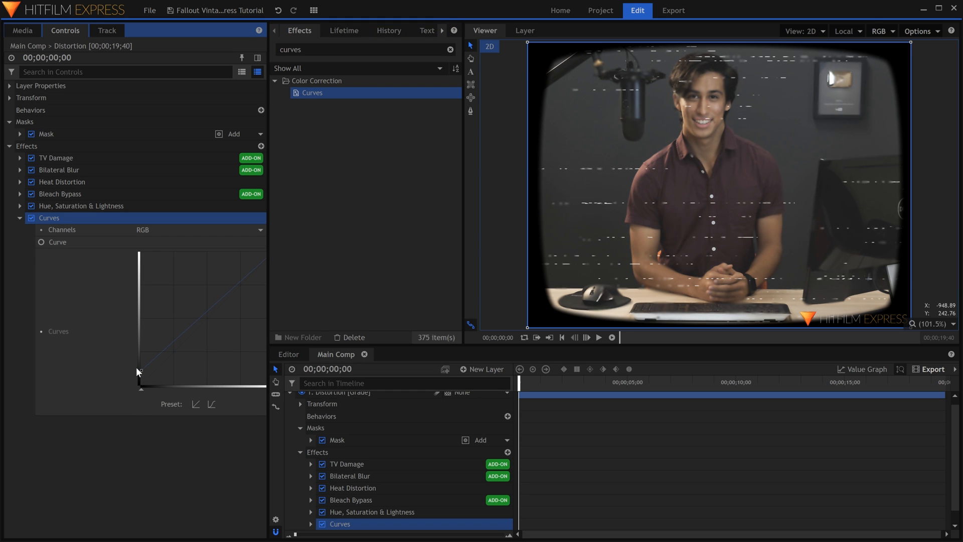
{"action": "left_click", "coordinate": [20, 217]}
Duplicate the Curves effect on the Distortion layer and reset the copy.
{"action": "right_click", "coordinate": [81, 221]}
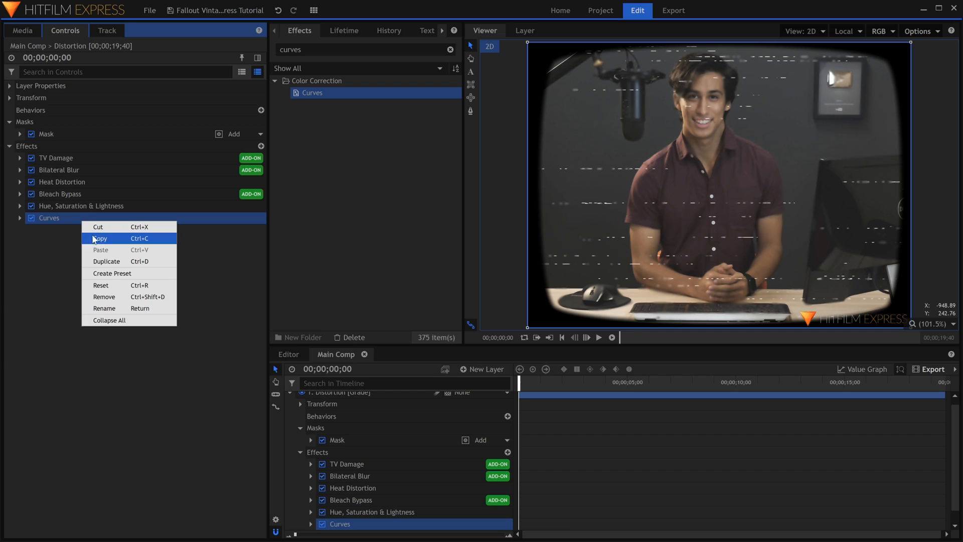
{"action": "left_click", "coordinate": [109, 259]}
{"action": "right_click", "coordinate": [104, 233]}
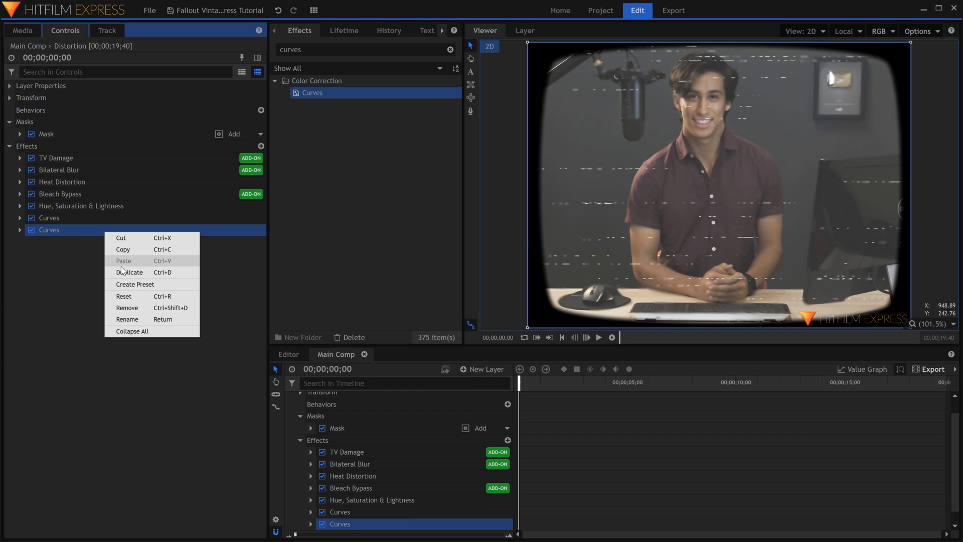
{"action": "left_click", "coordinate": [129, 296]}
Shape the second Curves effect's Red channel into a gentle S-curve with lowered shadows and raised highlights.
{"action": "left_click", "coordinate": [151, 242]}
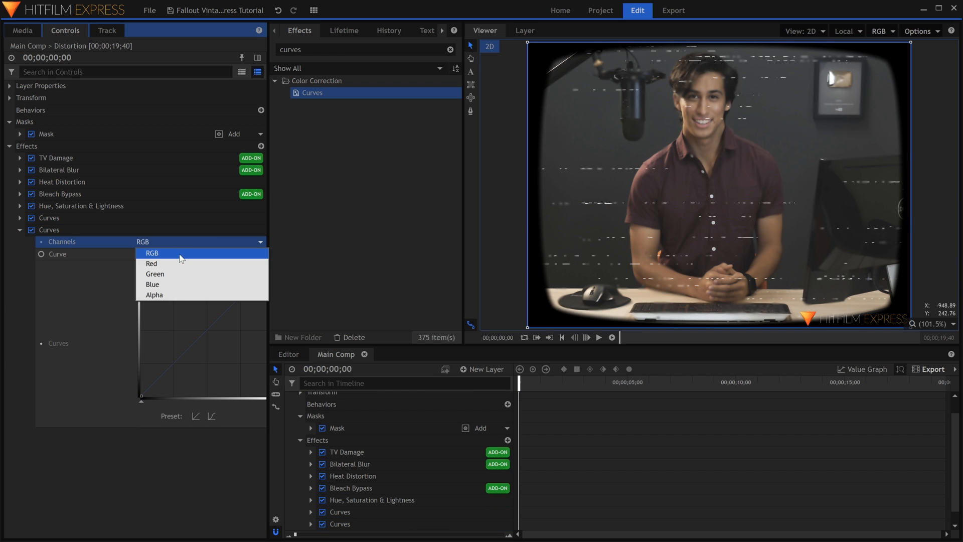
{"action": "left_click", "coordinate": [151, 265]}
{"action": "left_click", "coordinate": [215, 317]}
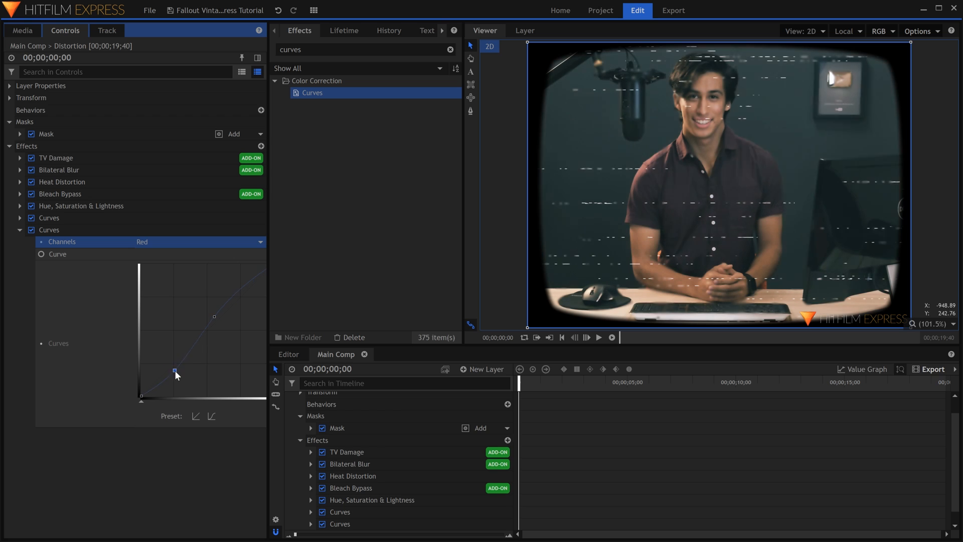
Shape the second Curves effect's Green channel into an S-curve with lowered shadows and raised highlights.
{"action": "left_click", "coordinate": [175, 242]}
{"action": "left_click", "coordinate": [185, 274]}
{"action": "left_click_drag", "start_coordinate": [173, 372], "coordinate": [165, 369]}
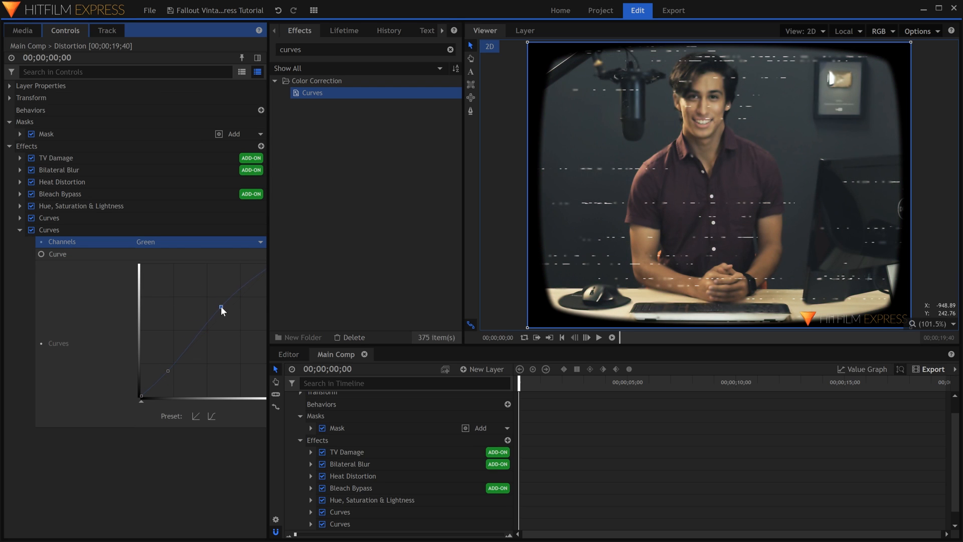
{"action": "left_click_drag", "start_coordinate": [221, 307], "coordinate": [217, 309]}
{"action": "left_click_drag", "start_coordinate": [168, 371], "coordinate": [171, 374]}
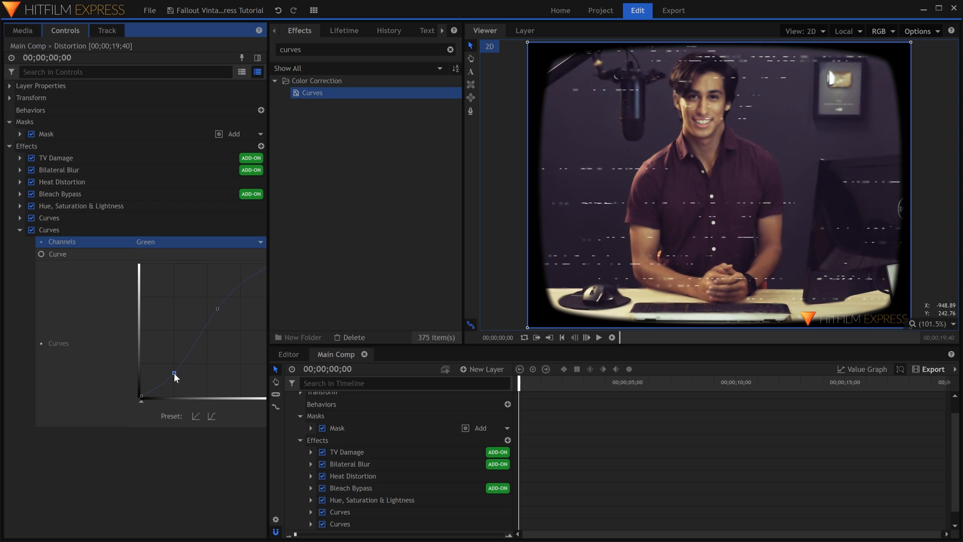
Raise the shadows and lower the upper midtones of the Blue channel in the second Curves effect.
{"action": "left_click", "coordinate": [171, 241]}
{"action": "left_click", "coordinate": [181, 283]}
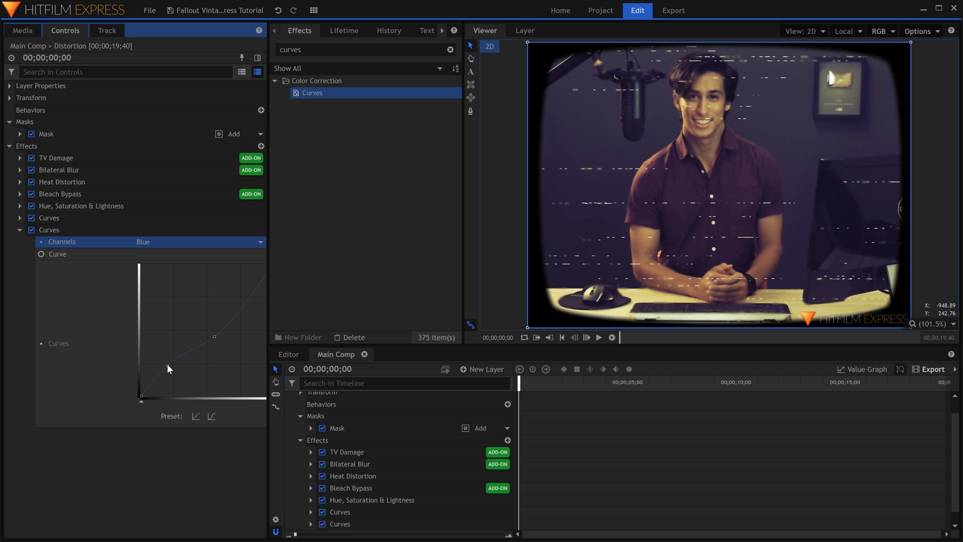
{"action": "left_click", "coordinate": [20, 230]}
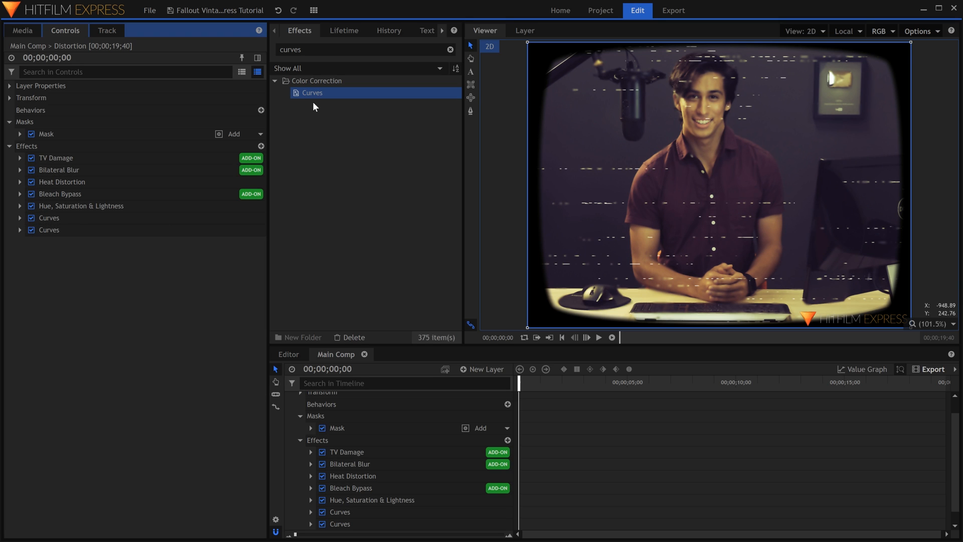
Find the Film Damage effect, apply it to the Distortion layer after the second Curves, and show its settings.
{"action": "left_click", "coordinate": [311, 50]}
{"action": "type", "text": "film"}
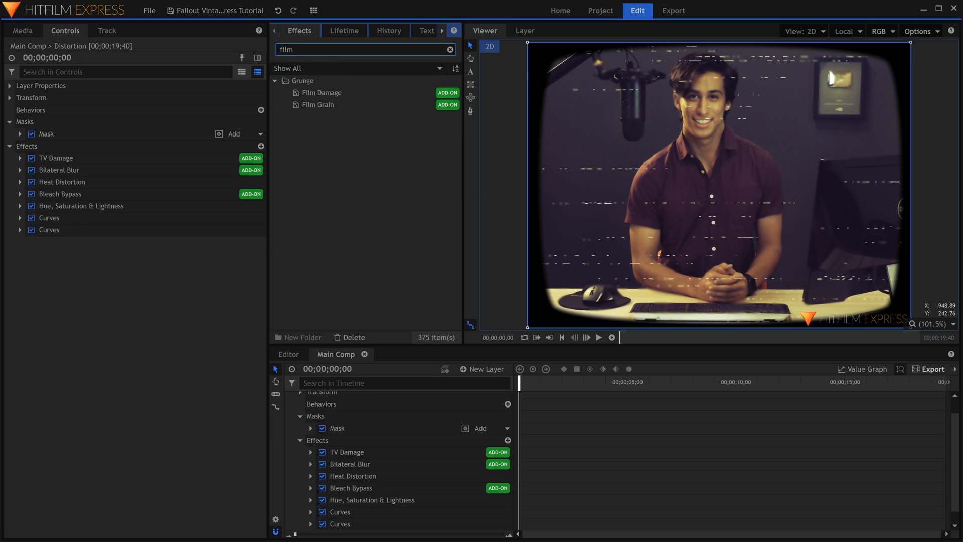
{"action": "left_click_drag", "start_coordinate": [322, 93], "coordinate": [33, 242]}
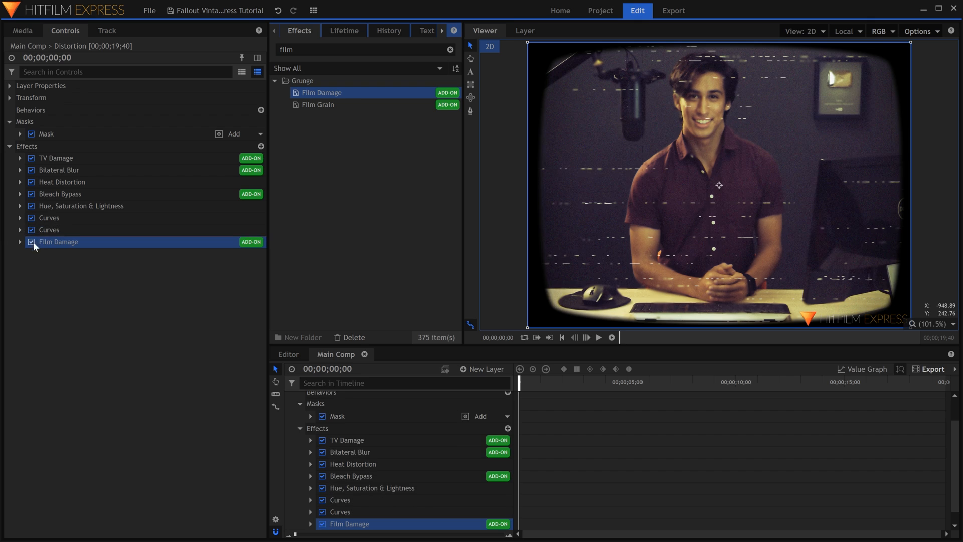
{"action": "left_click", "coordinate": [20, 242]}
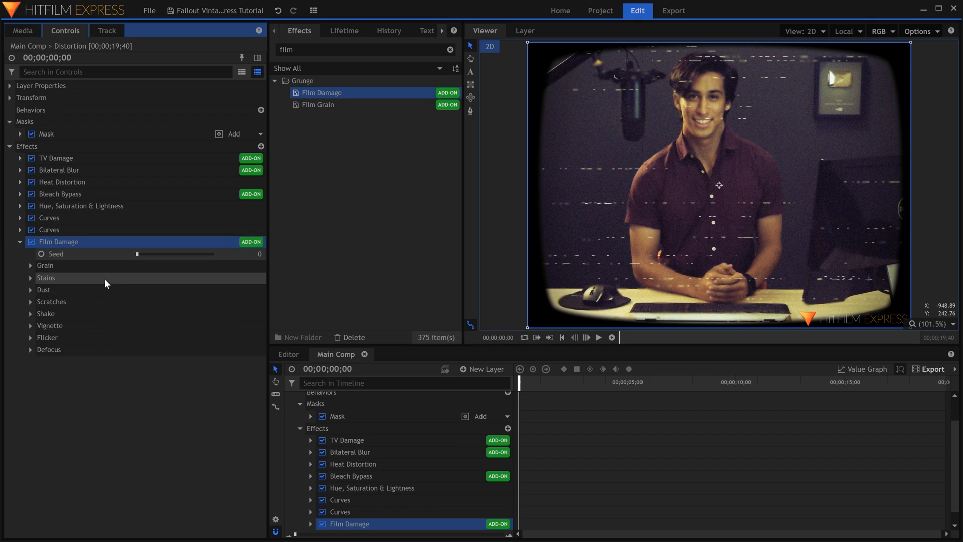
Try a grain amount of 260% in Film Damage, then set it to 30%.
{"action": "left_click", "coordinate": [30, 264]}
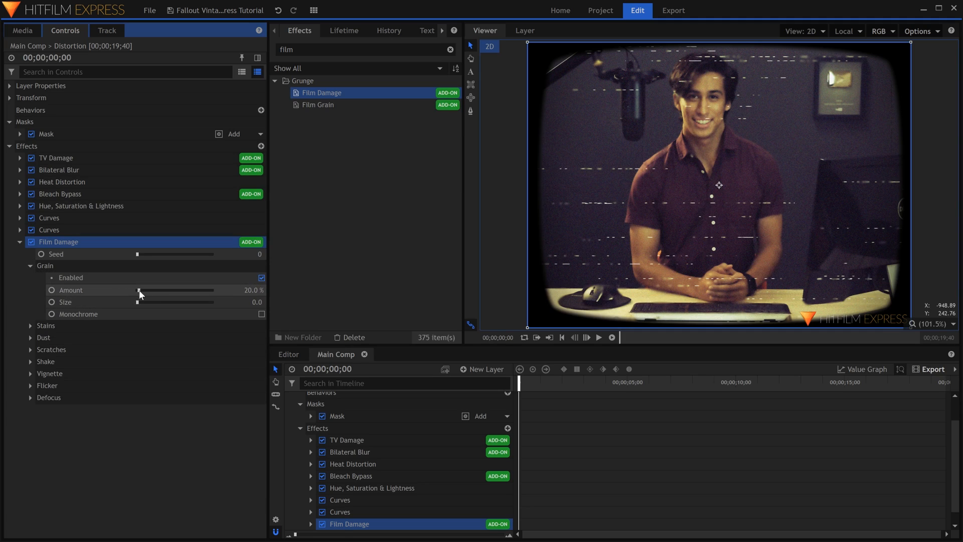
{"action": "left_click_drag", "start_coordinate": [139, 290], "coordinate": [156, 291]}
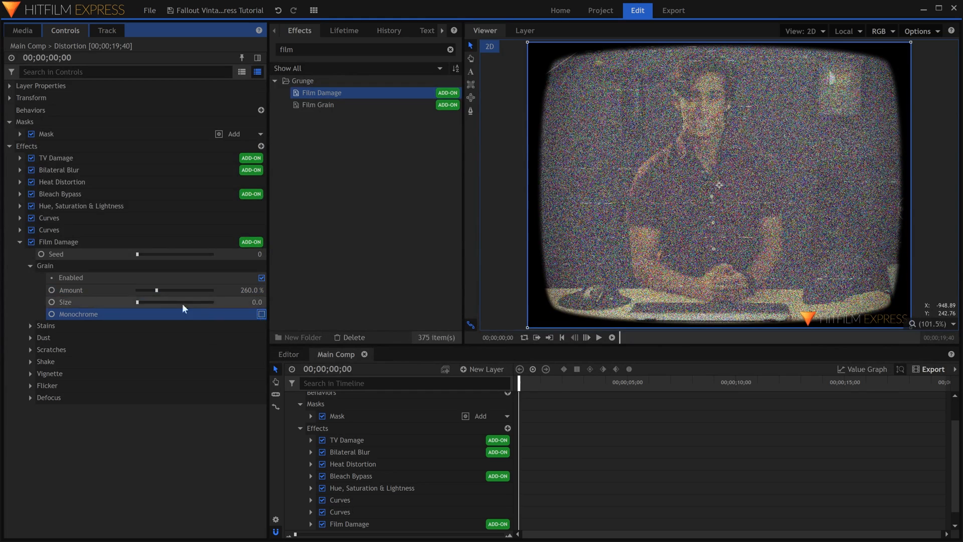
{"action": "left_click_drag", "start_coordinate": [157, 290], "coordinate": [140, 289]}
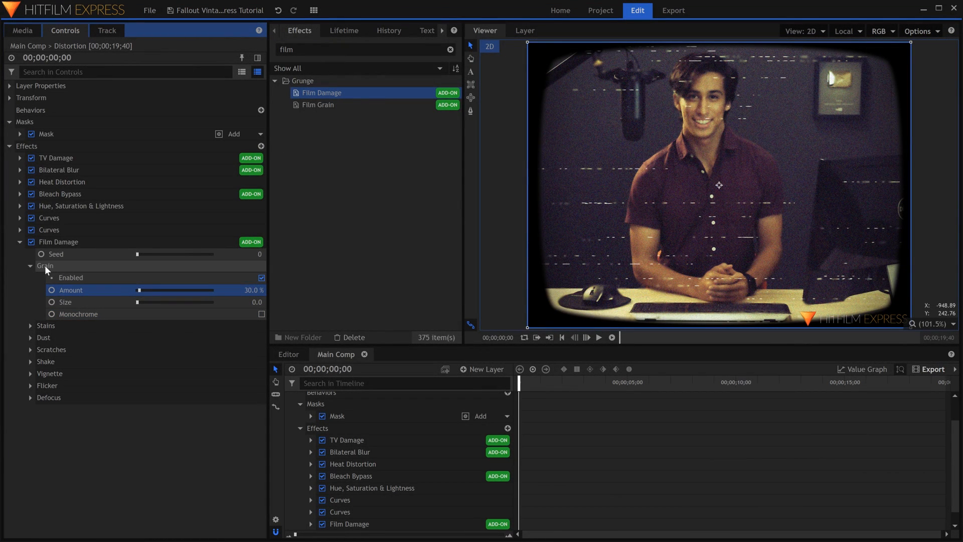
{"action": "left_click", "coordinate": [30, 265]}
Set Film Damage's stains to quantity 12.40, size 370 and opacity 1.00, and play back the result.
{"action": "left_click", "coordinate": [31, 277]}
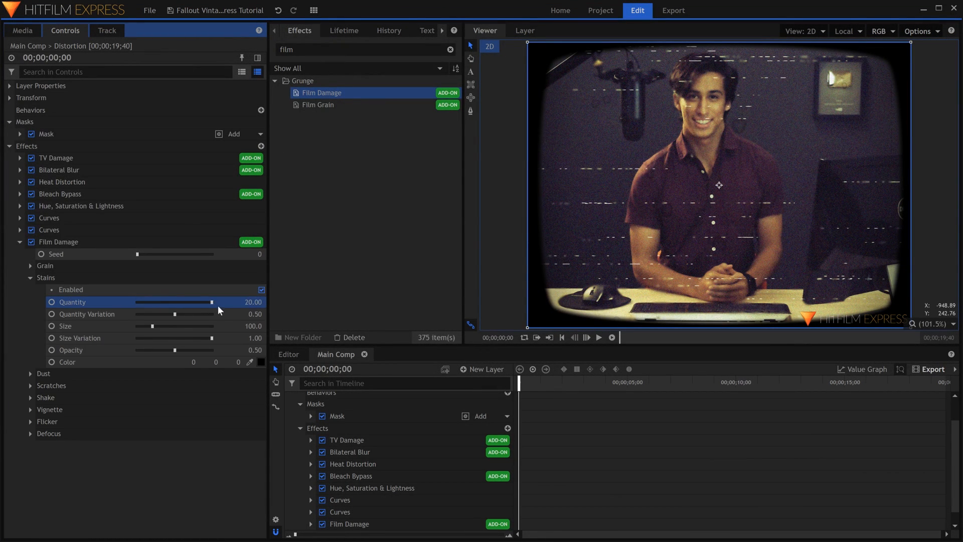
{"action": "left_click_drag", "start_coordinate": [153, 326], "coordinate": [226, 348]}
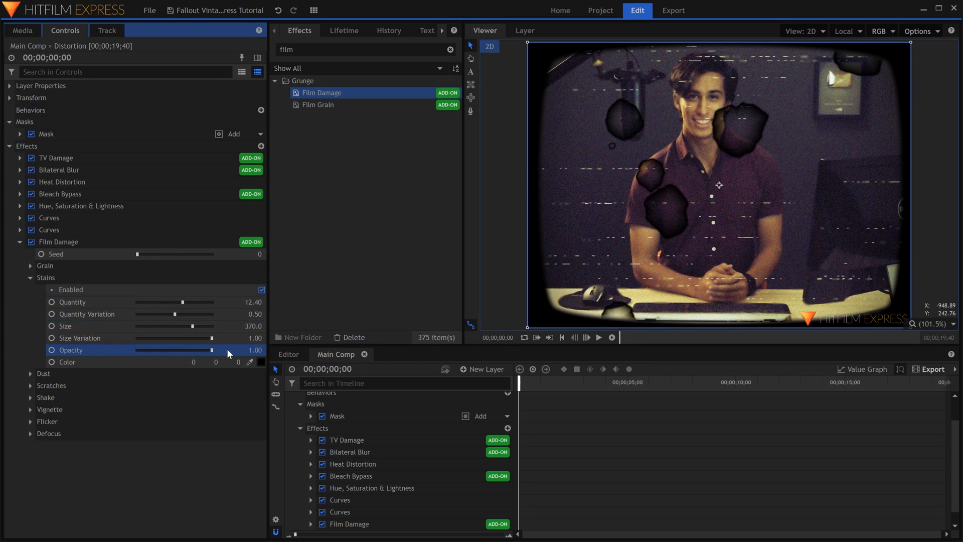
{"action": "key", "text": "space"}
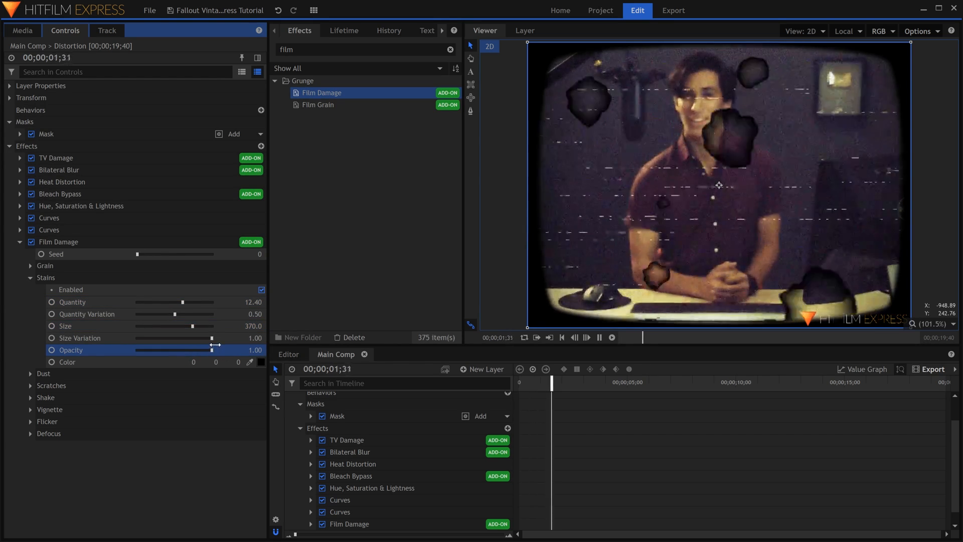
Reset Film Damage's stains to their default settings and play back the result from the start.
{"action": "key", "text": "space"}
{"action": "left_click", "coordinate": [97, 279]}
{"action": "right_click", "coordinate": [95, 276]}
{"action": "left_click", "coordinate": [110, 290]}
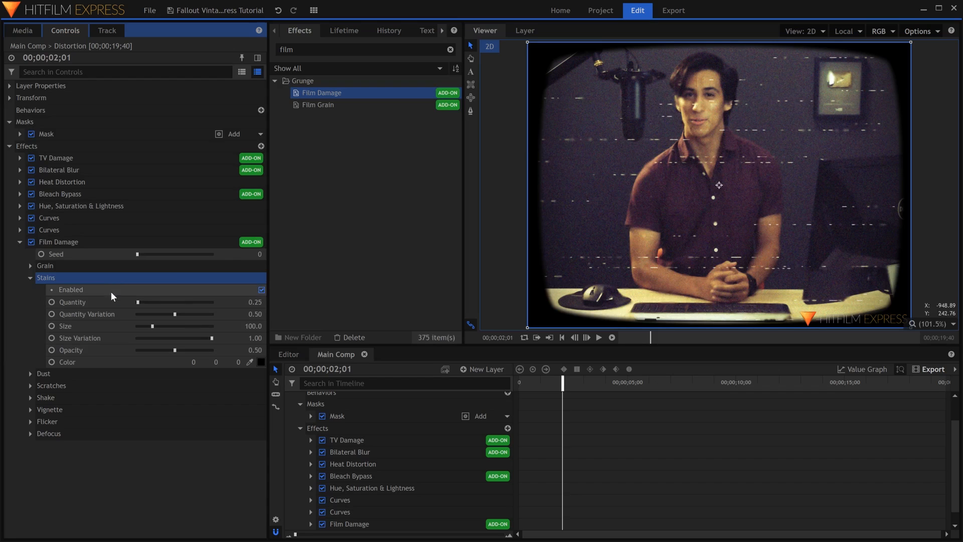
{"action": "key", "text": "space"}
{"action": "key", "text": "space"}
{"action": "key", "text": "Home"}
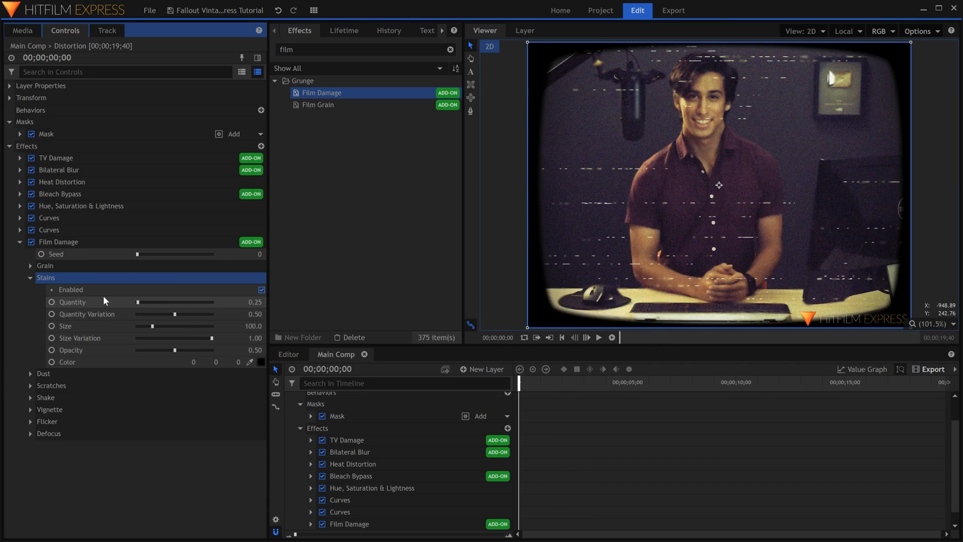
Try Film Damage's dust at quantity 54.00, size 270 and opacity 0.96, and play back the result.
{"action": "left_click", "coordinate": [31, 279]}
{"action": "left_click", "coordinate": [30, 289]}
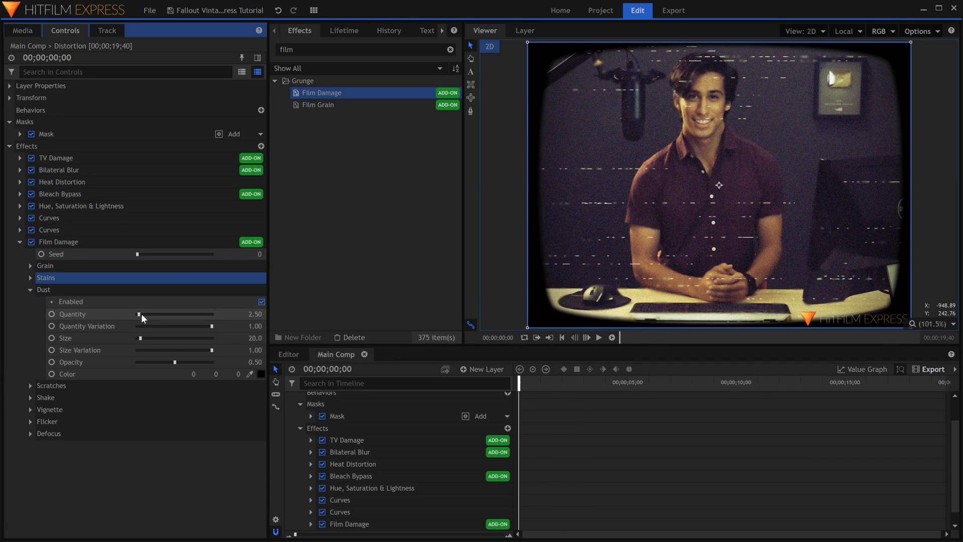
{"action": "left_click_drag", "start_coordinate": [140, 314], "coordinate": [177, 318]}
{"action": "left_click_drag", "start_coordinate": [180, 361], "coordinate": [221, 363]}
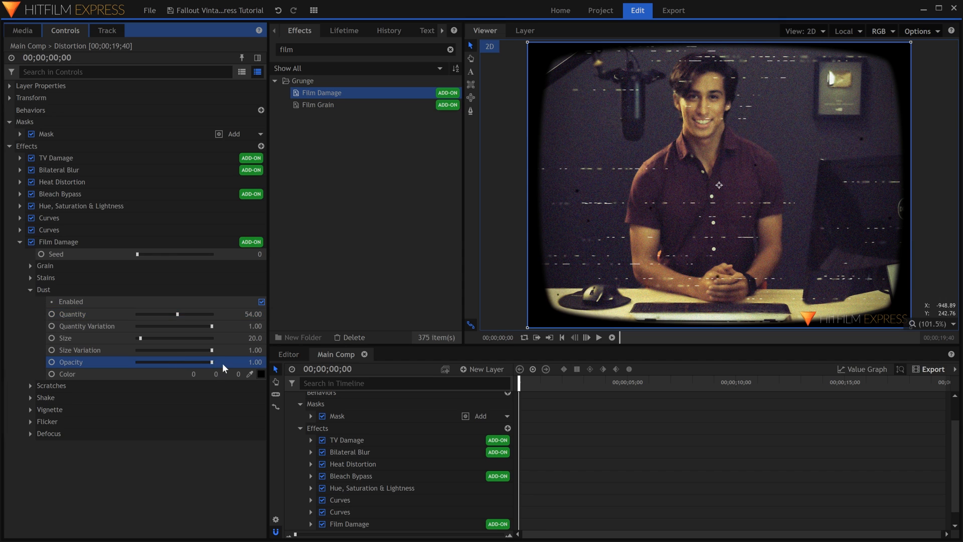
{"action": "left_click_drag", "start_coordinate": [171, 339], "coordinate": [177, 339]}
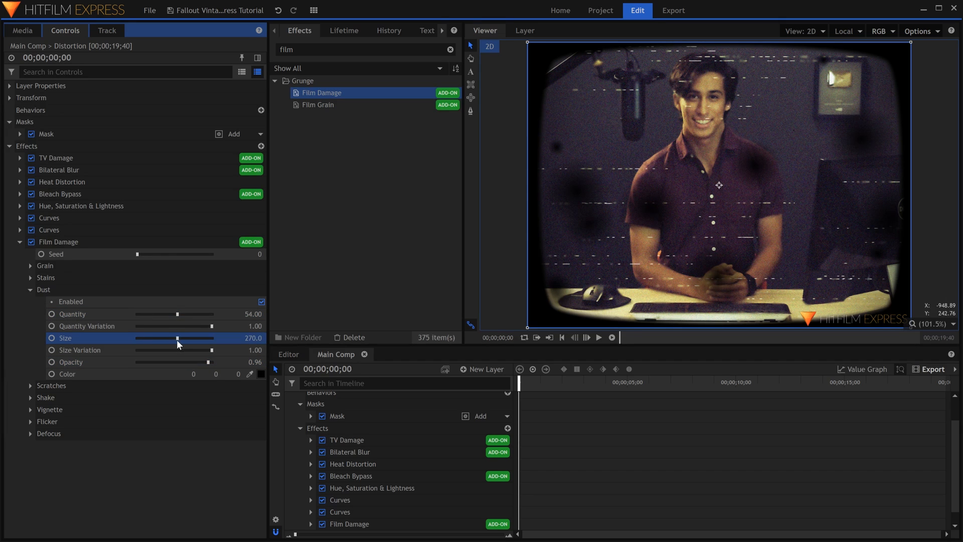
{"action": "key", "text": "space"}
{"action": "key", "text": "space"}
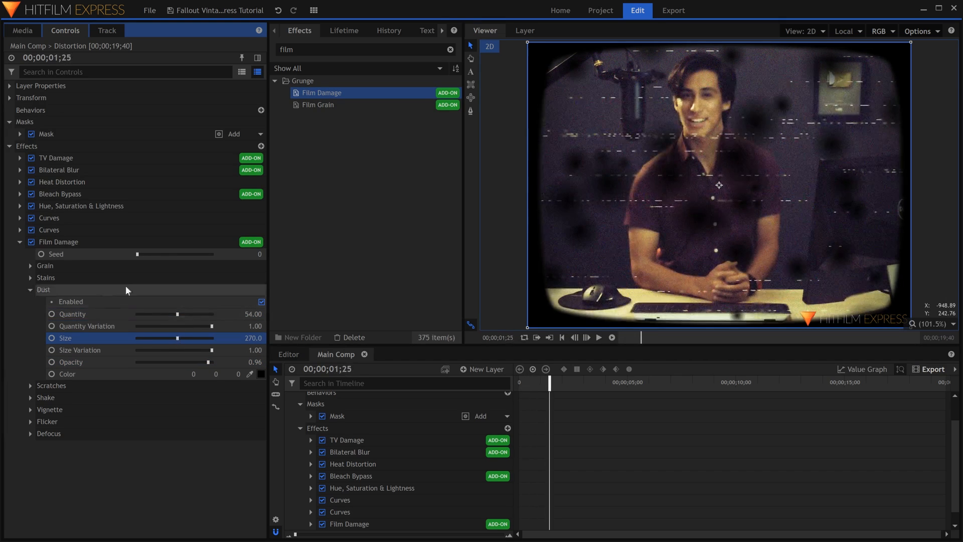
Reset Film Damage's dust to its default settings.
{"action": "right_click", "coordinate": [81, 288]}
{"action": "left_click", "coordinate": [95, 292]}
{"action": "left_click", "coordinate": [30, 290]}
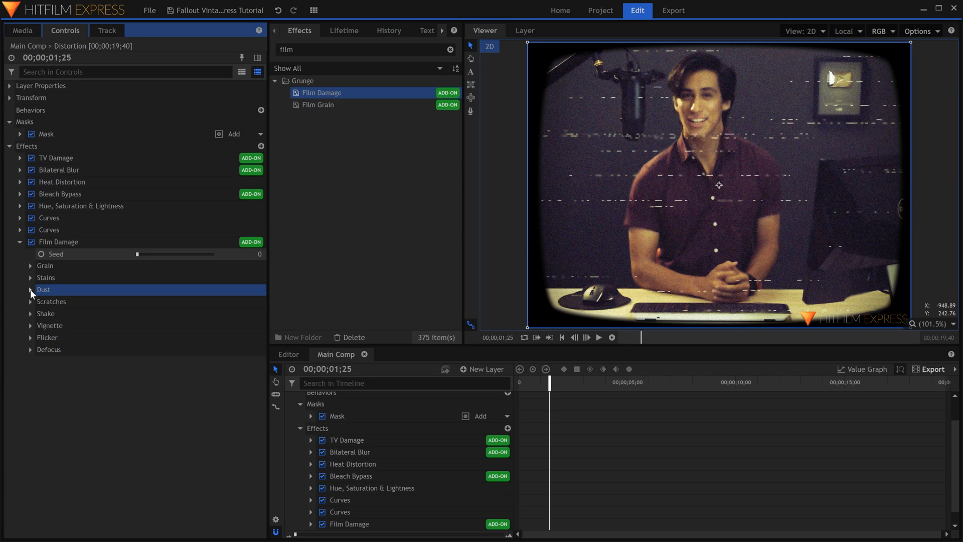
Set Film Damage's scratches to quantity 64.00, length 27.73 and width 1.50, and preview the clip.
{"action": "left_click", "coordinate": [30, 301]}
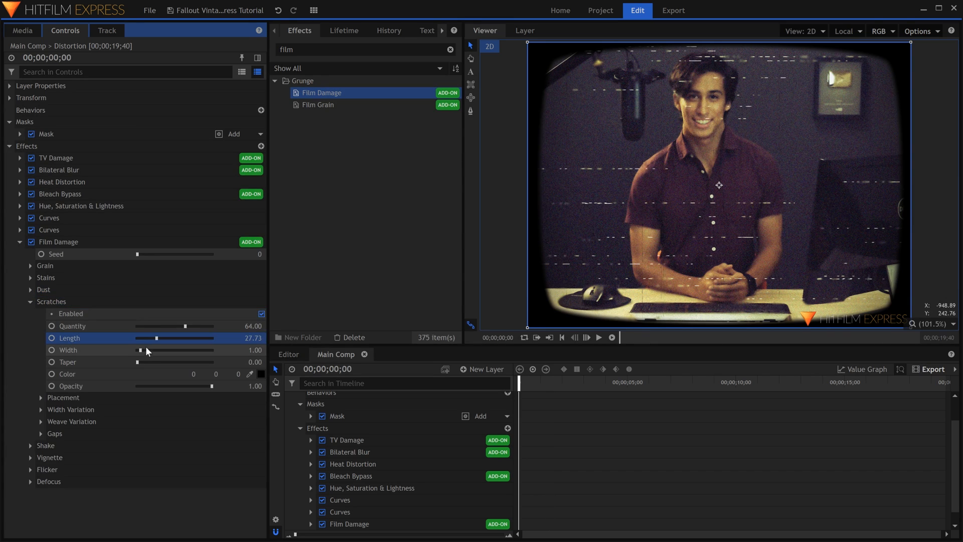
{"action": "mouse_move", "coordinate": [142, 348]}
{"action": "left_mouse_down"}
{"action": "mouse_move", "coordinate": [192, 349]}
{"action": "mouse_move", "coordinate": [140, 350]}
{"action": "left_mouse_up"}
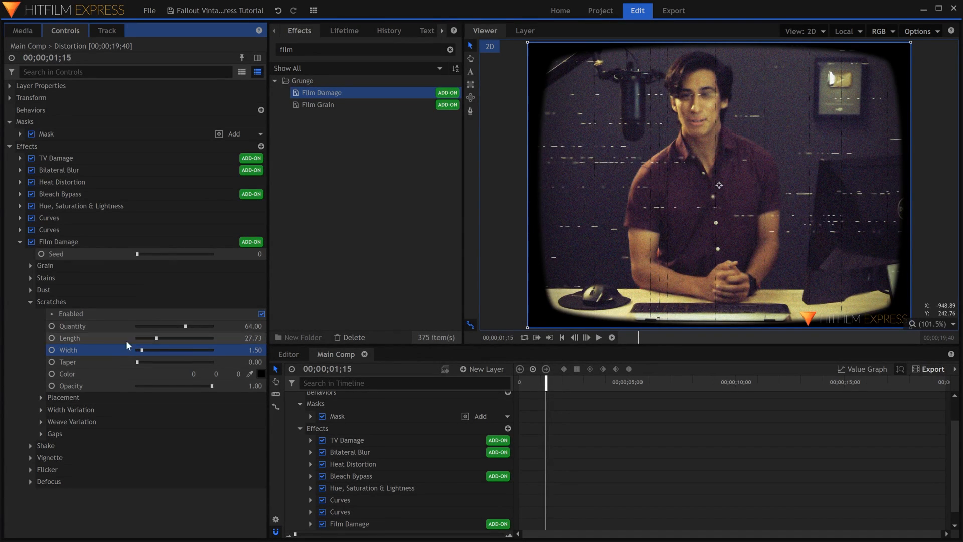
{"action": "key", "text": "Home"}
Set Film Damage's shake frequency to 20.40 and play back the clip from the start.
{"action": "left_click", "coordinate": [30, 301]}
{"action": "left_click", "coordinate": [30, 314]}
{"action": "left_click_drag", "start_coordinate": [139, 338], "coordinate": [151, 339]}
{"action": "key", "text": "space"}
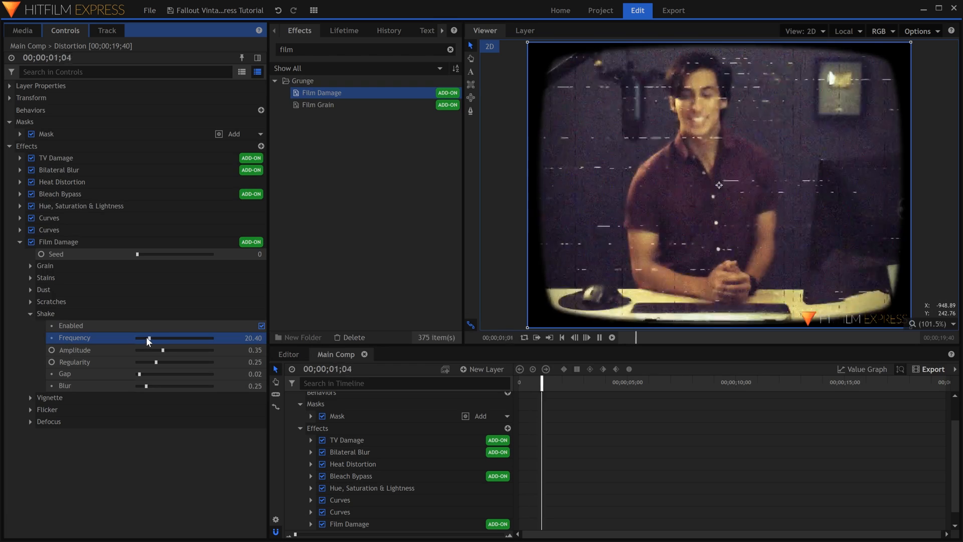
Set Film Damage's vignette to a horizontal stretch of 0.76 and lower its curvature.
{"action": "left_click", "coordinate": [31, 325]}
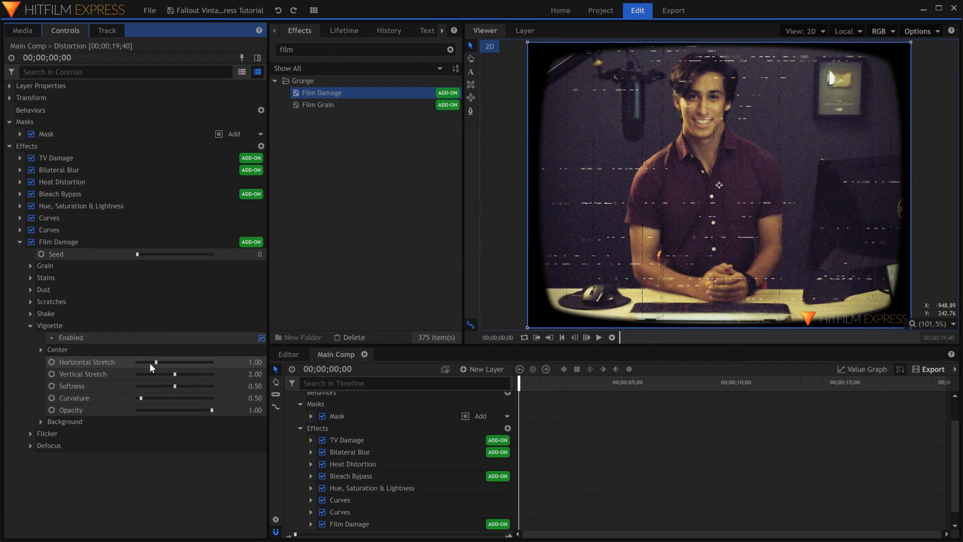
{"action": "left_click_drag", "start_coordinate": [153, 362], "coordinate": [151, 362]}
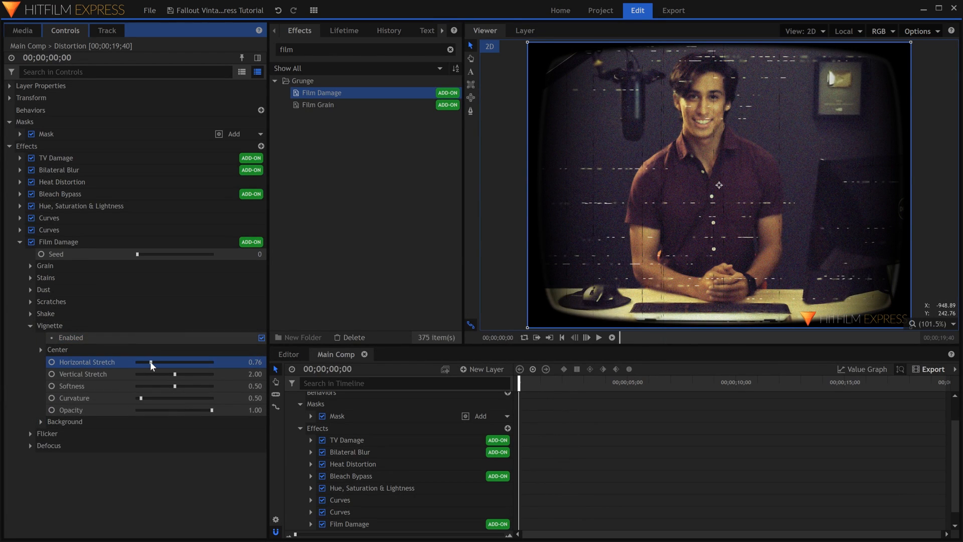
{"action": "left_click_drag", "start_coordinate": [141, 397], "coordinate": [136, 396]}
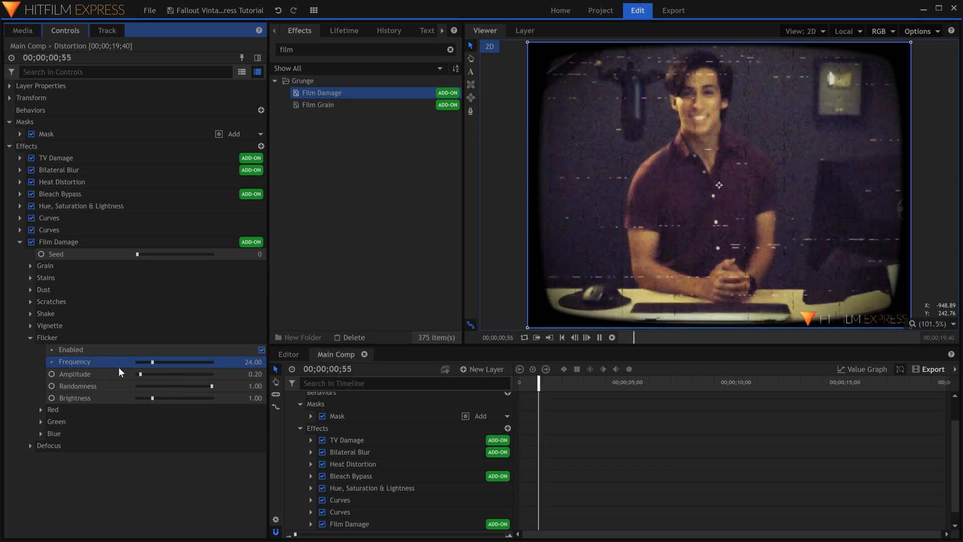
Try a flicker brightness of 3.15 in Film Damage during playback, then reset the flicker settings.
{"action": "left_click_drag", "start_coordinate": [160, 396], "coordinate": [183, 399]}
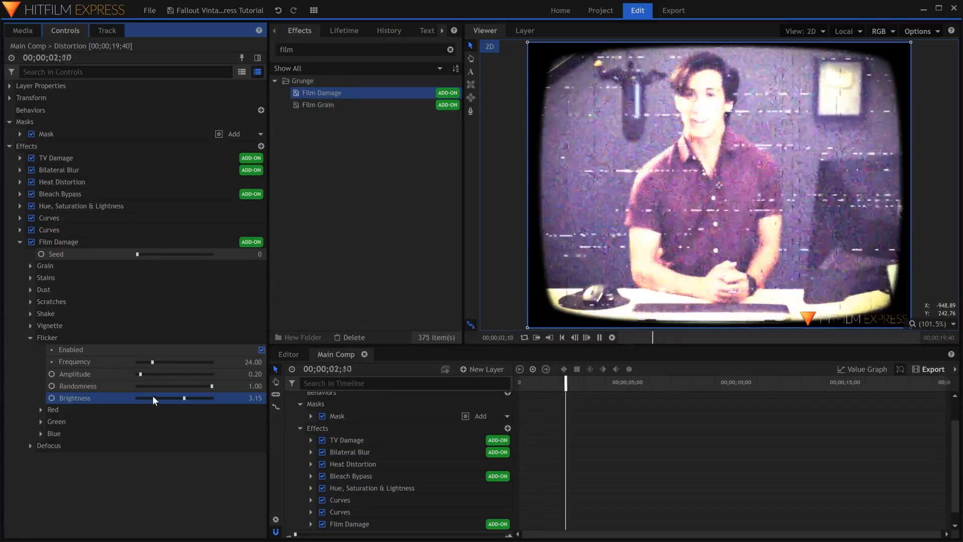
{"action": "key", "text": "space"}
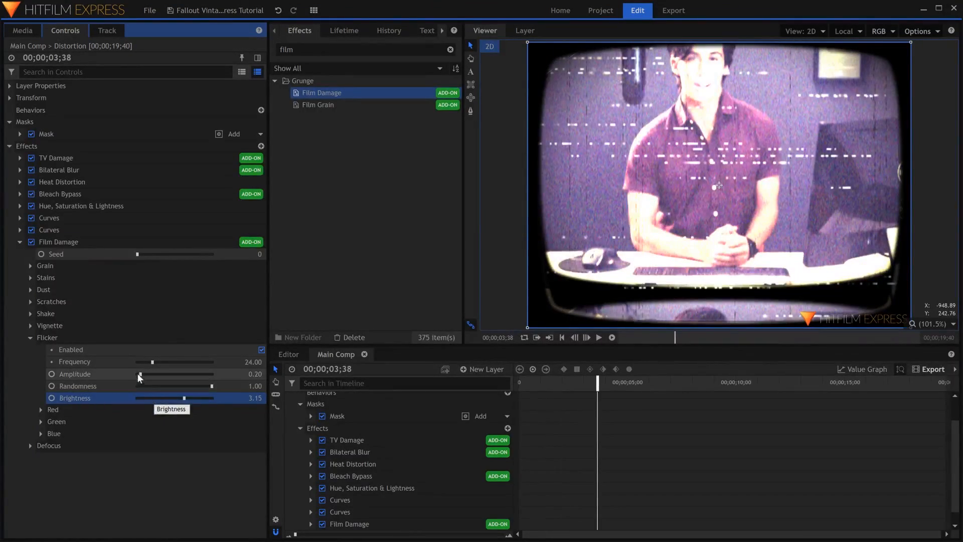
{"action": "key", "text": "Home"}
{"action": "left_click", "coordinate": [98, 337]}
{"action": "left_click", "coordinate": [118, 343]}
{"action": "left_click", "coordinate": [31, 337]}
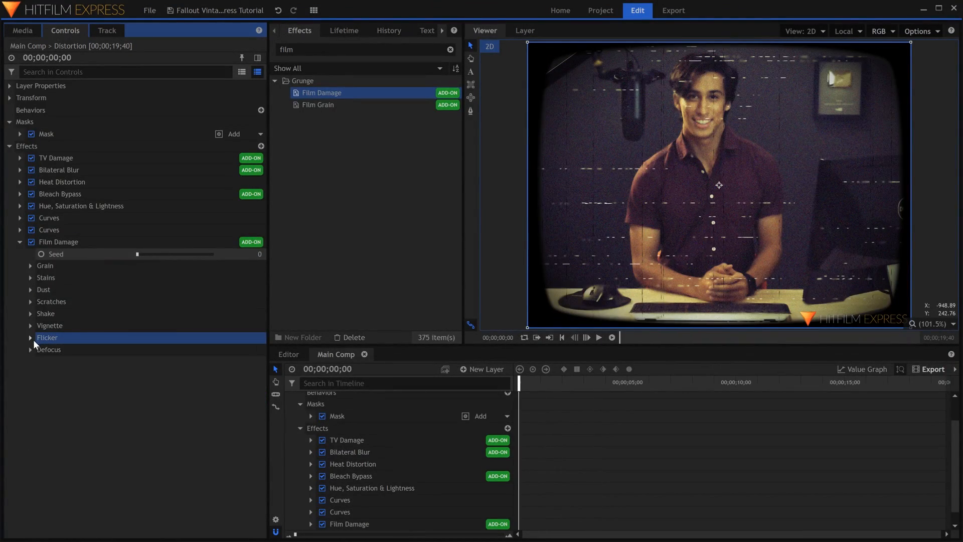
Set Film Damage's defocus to frequency 13.20 and amplitude 13.00, and play back the result.
{"action": "left_click", "coordinate": [31, 350]}
{"action": "left_click", "coordinate": [144, 374]}
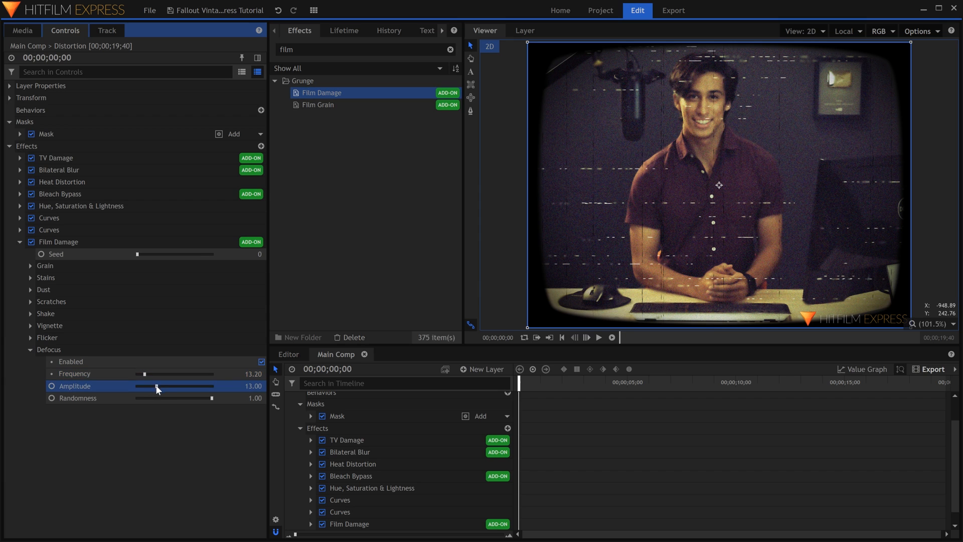
{"action": "key", "text": "space"}
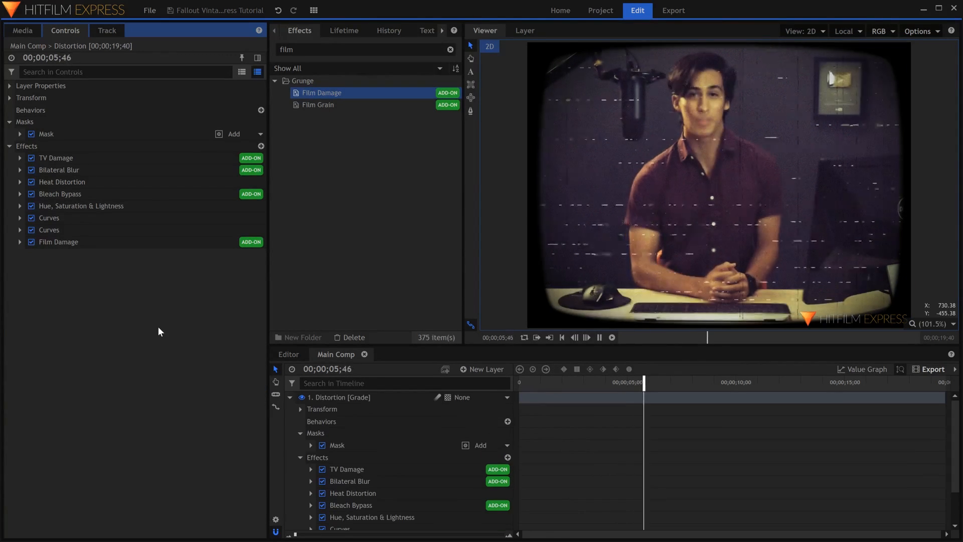
{"action": "key", "text": "Home"}
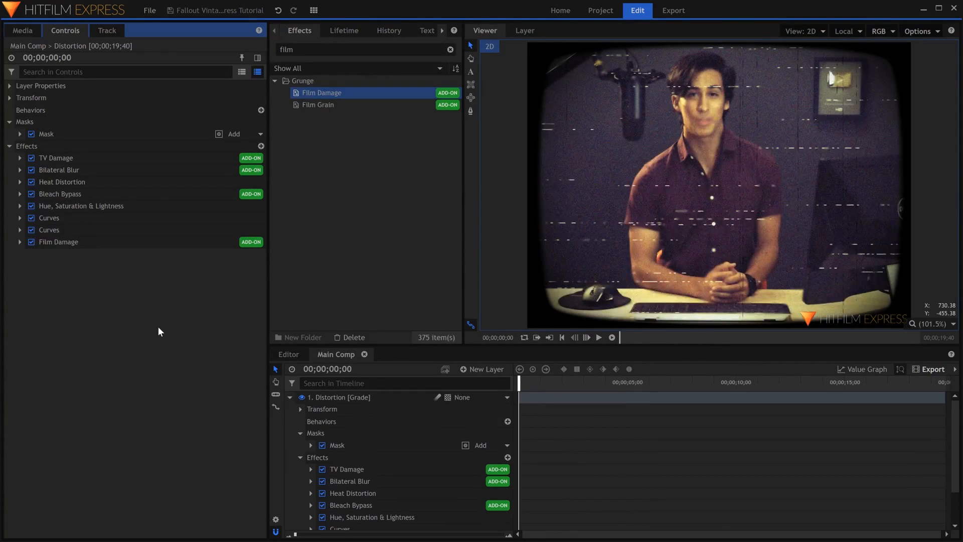
Find the Scan Lines effect and apply it to the Distortion layer after Film Damage.
{"action": "double_click", "coordinate": [357, 49]}
{"action": "type", "text": "sca"}
{"action": "left_click", "coordinate": [354, 114]}
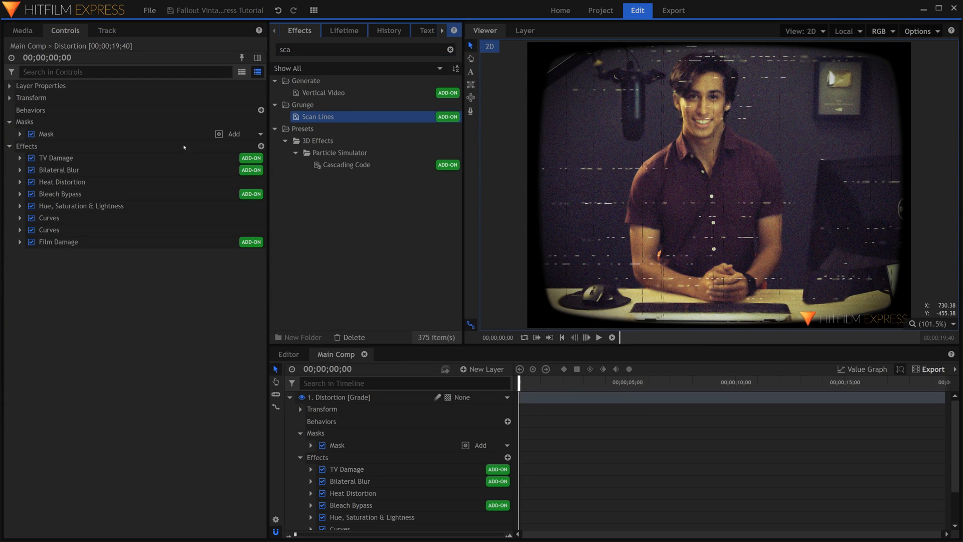
{"action": "left_click_drag", "start_coordinate": [184, 147], "coordinate": [70, 246]}
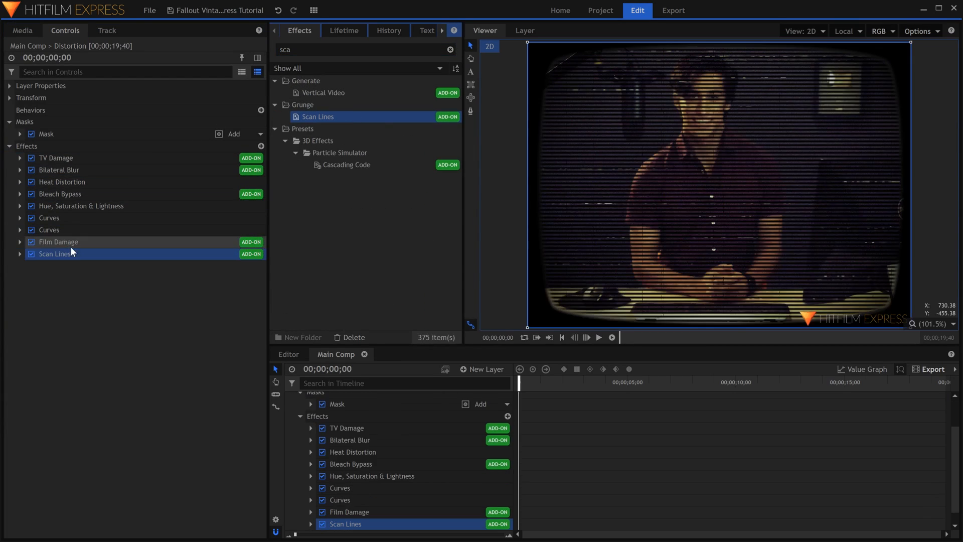
Set Scan Lines to frequency 522.24, sharpness 1.58 and an angle of 90°.
{"action": "left_click", "coordinate": [20, 254]}
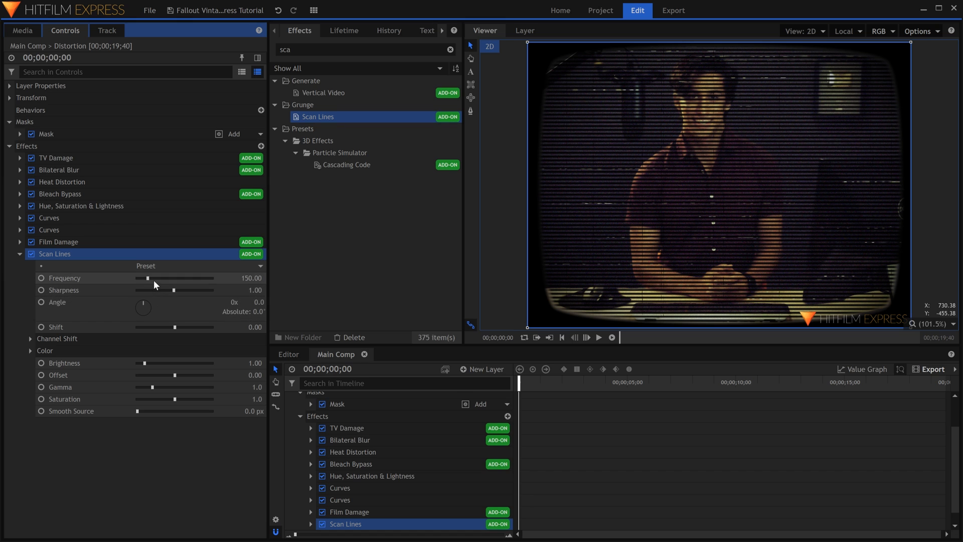
{"action": "left_click_drag", "start_coordinate": [154, 280], "coordinate": [197, 290]}
{"action": "left_click", "coordinate": [259, 302]}
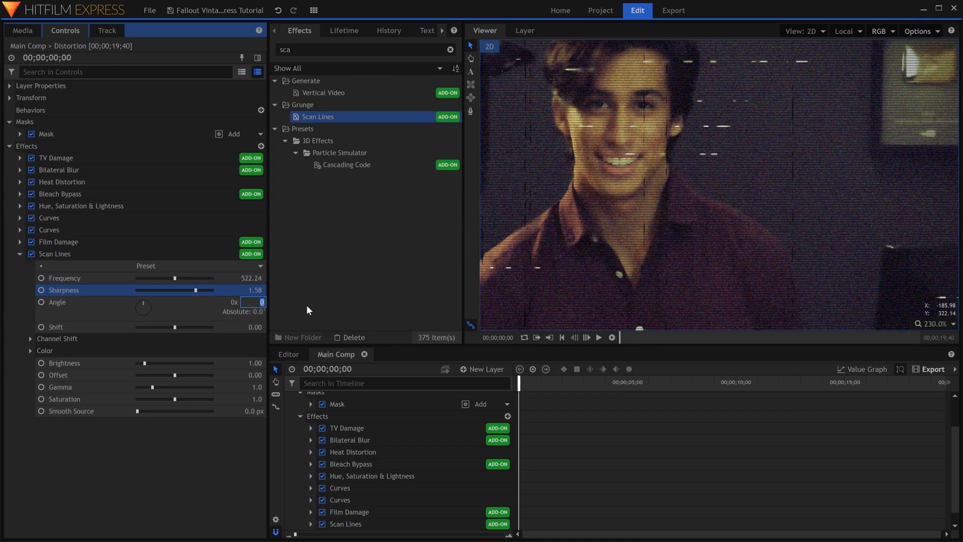
{"action": "type", "text": "90"}
{"action": "key", "text": "Return"}
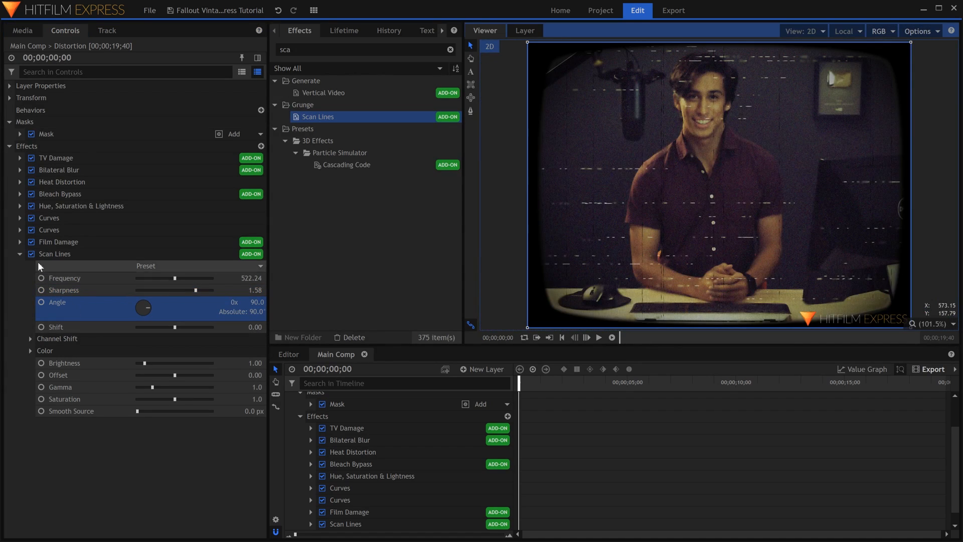
{"action": "left_click", "coordinate": [20, 255]}
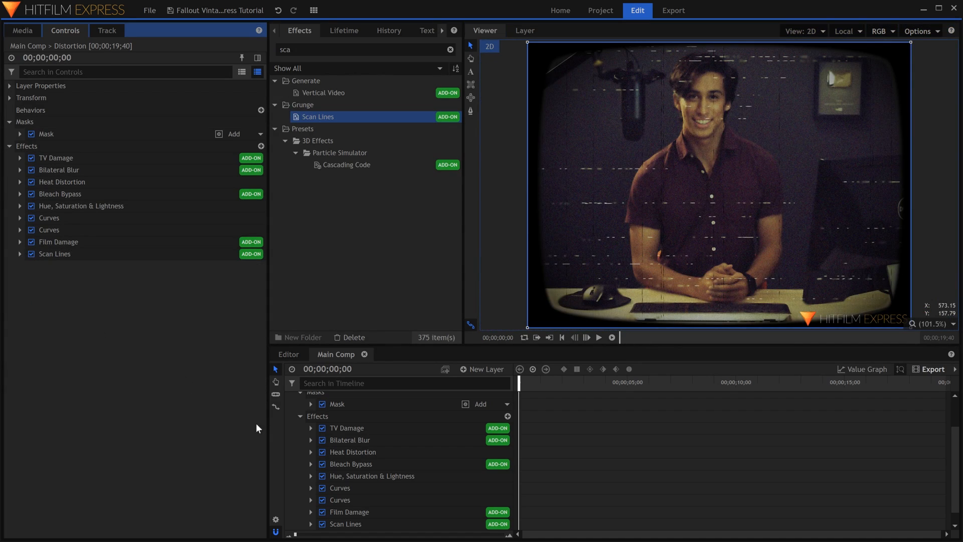
Collapse the Distortion layer and add a new plane layer above it.
{"action": "scroll", "coordinate": [299, 413], "scroll_direction": "up", "scroll_amount": 3}
{"action": "left_click", "coordinate": [290, 397]}
{"action": "left_click", "coordinate": [485, 369]}
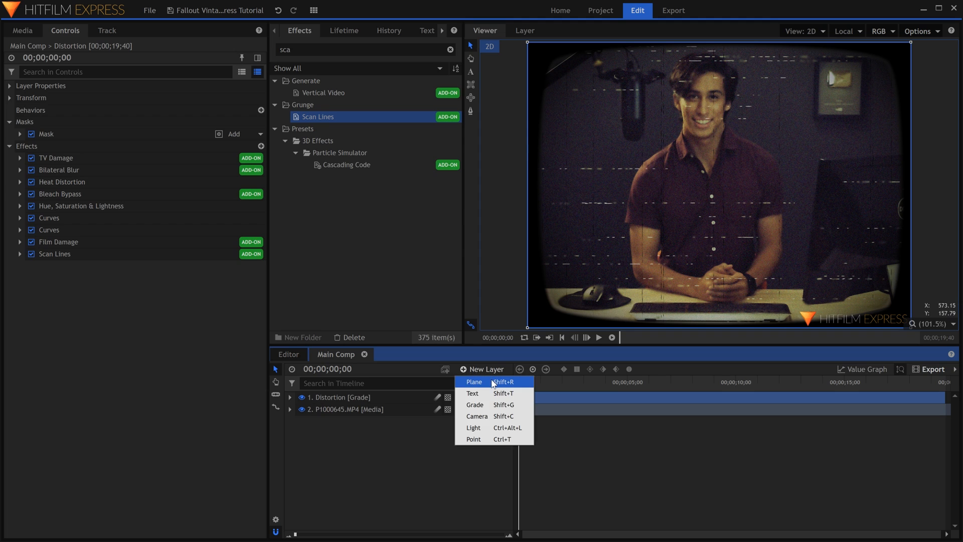
{"action": "left_click", "coordinate": [492, 379]}
{"action": "left_click", "coordinate": [543, 319]}
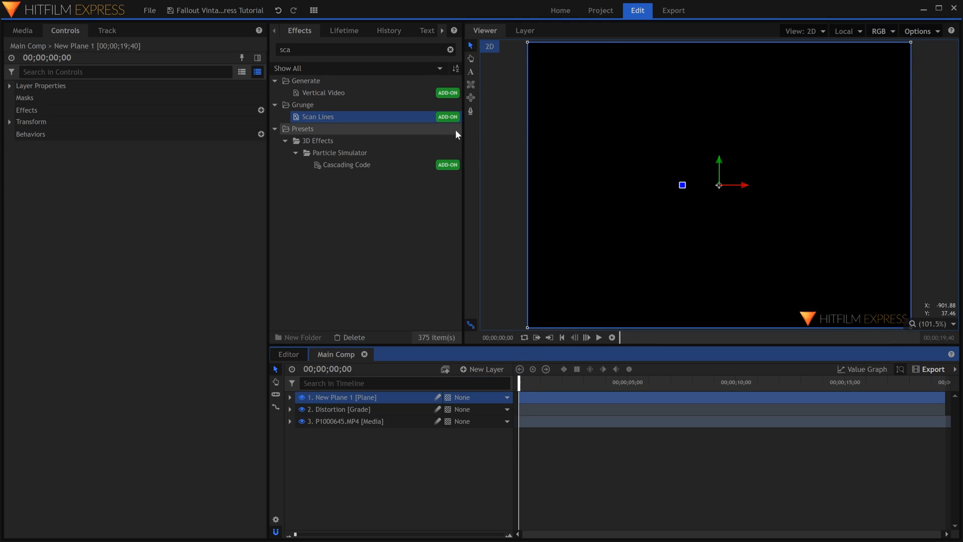
Find the Fractal Noise effect, apply it to the new plane and show its settings.
{"action": "left_click", "coordinate": [450, 49]}
{"action": "type", "text": "frac"}
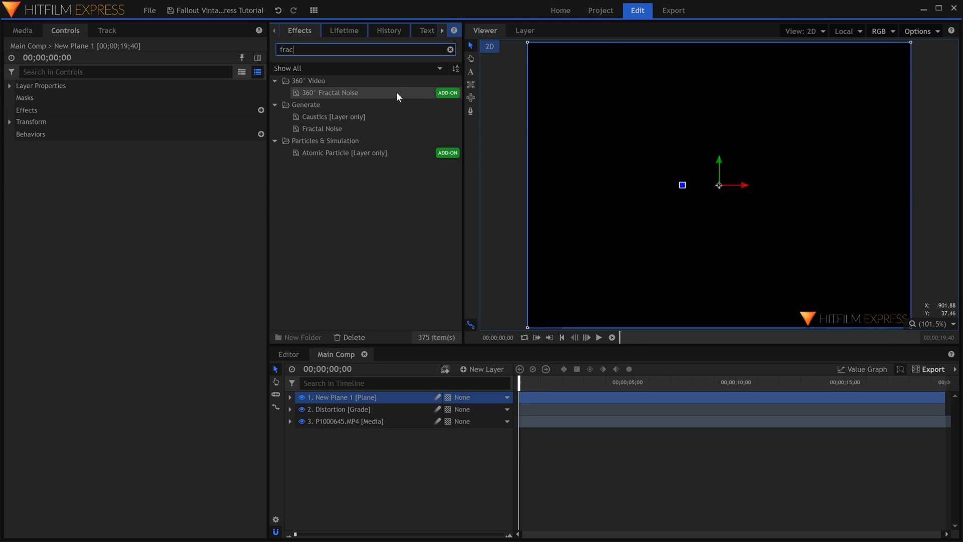
{"action": "left_click_drag", "start_coordinate": [384, 128], "coordinate": [399, 392]}
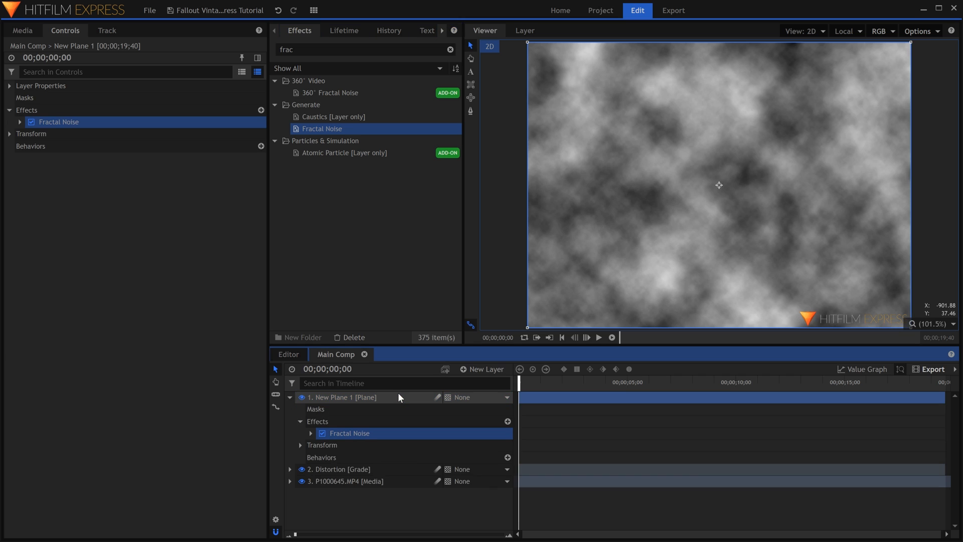
{"action": "left_click", "coordinate": [21, 122]}
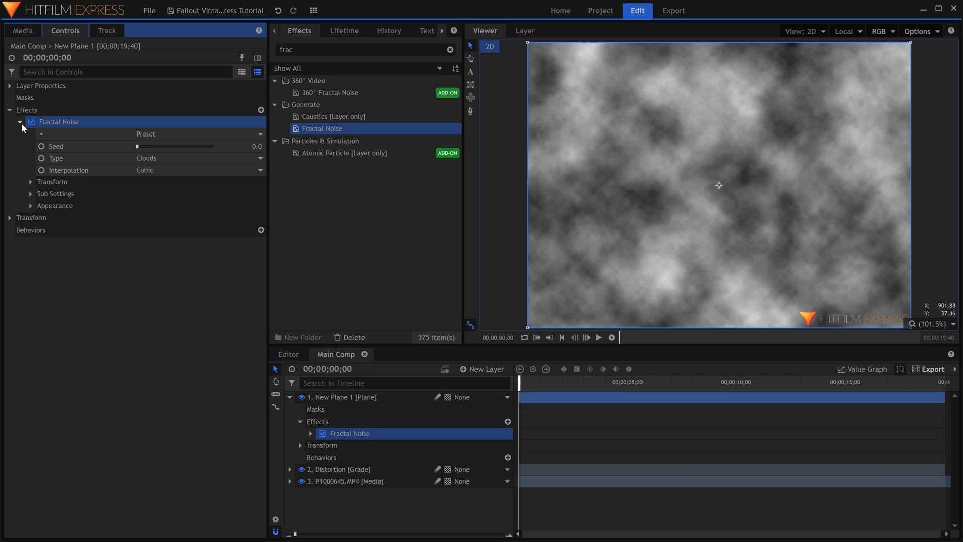
Animate the Fractal Noise seed from 0 at the start to a higher value at 00;00;19;39, and preview the motion.
{"action": "left_click", "coordinate": [42, 146]}
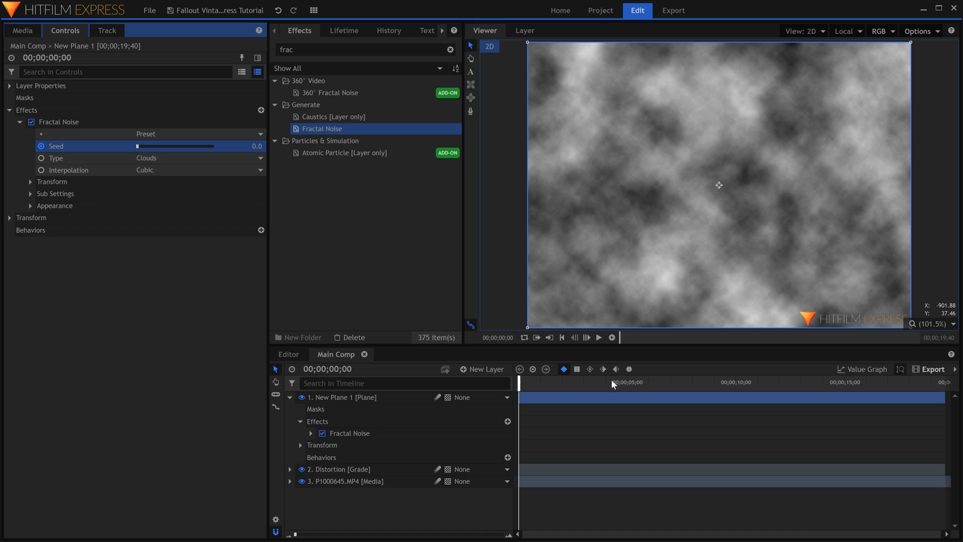
{"action": "left_click", "coordinate": [637, 382]}
{"action": "left_click_drag", "start_coordinate": [889, 381], "coordinate": [957, 381]}
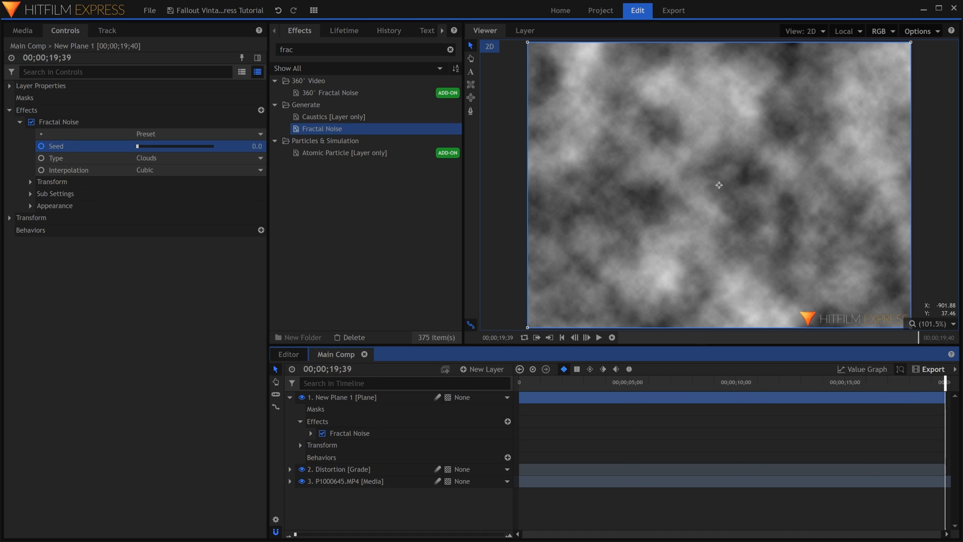
{"action": "left_click", "coordinate": [259, 146]}
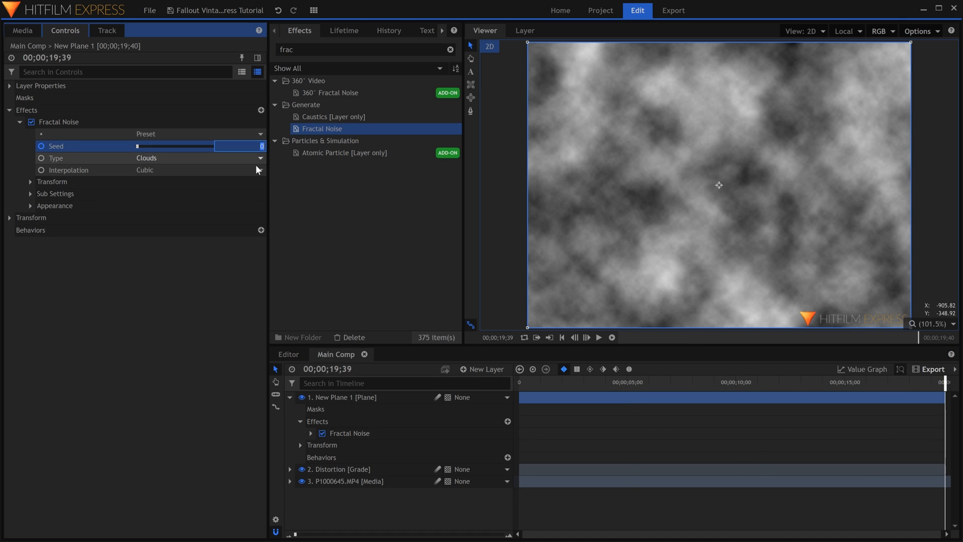
{"action": "type", "text": "30"}
{"action": "key", "text": "Return"}
{"action": "key", "text": "space"}
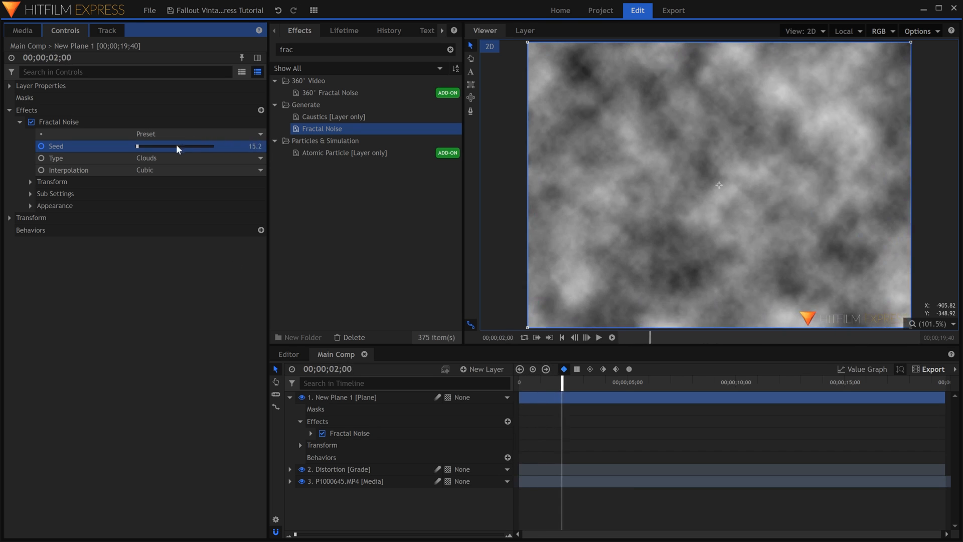
{"action": "key", "text": "space"}
Set the Fractal Noise scale to 1.0 px and its X axis scale to 800%, and preview the noise.
{"action": "left_click", "coordinate": [30, 181]}
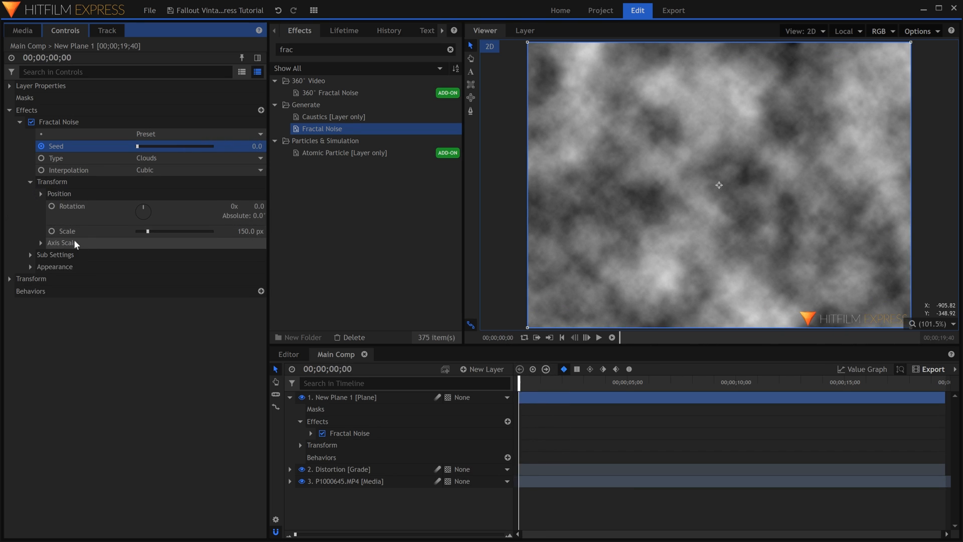
{"action": "left_click_drag", "start_coordinate": [239, 231], "coordinate": [164, 231]}
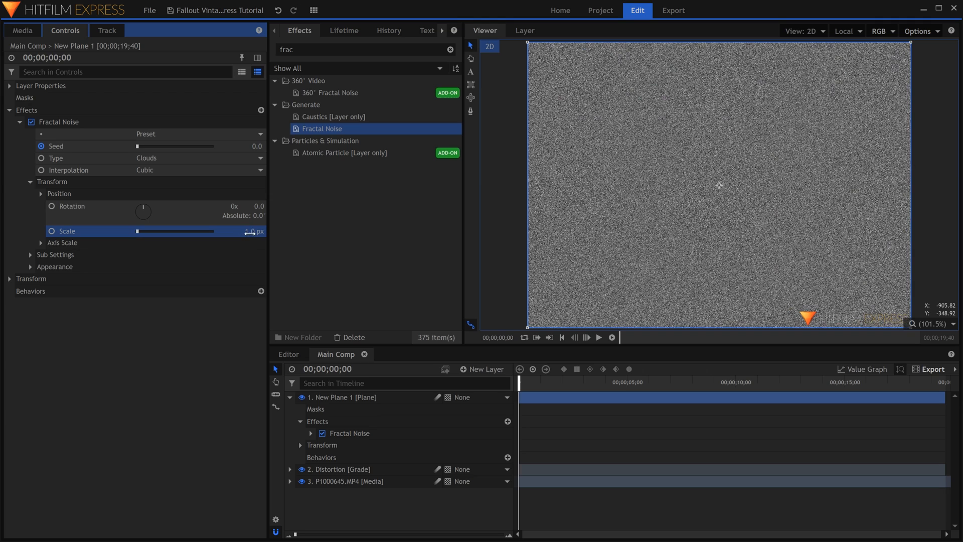
{"action": "left_click", "coordinate": [41, 243]}
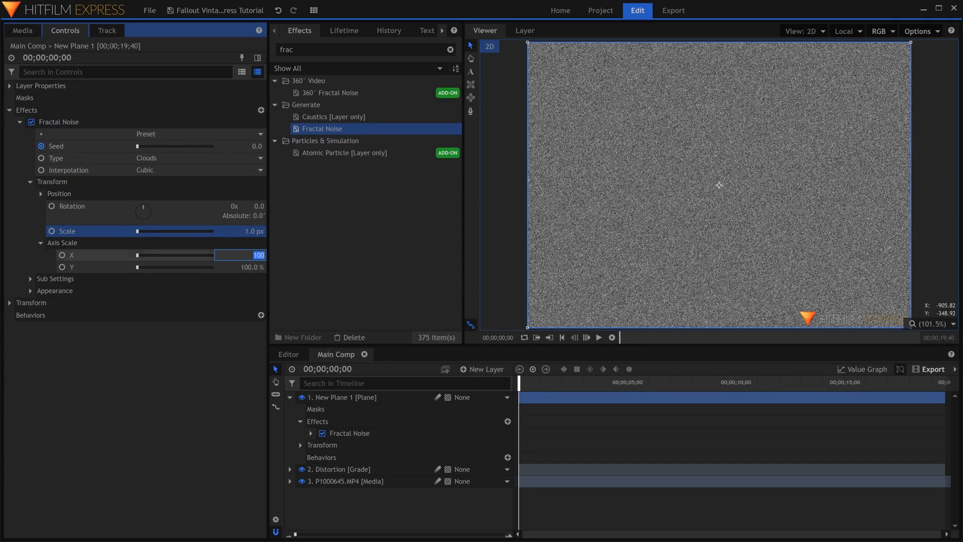
{"action": "type", "text": "800"}
{"action": "key", "text": "Return"}
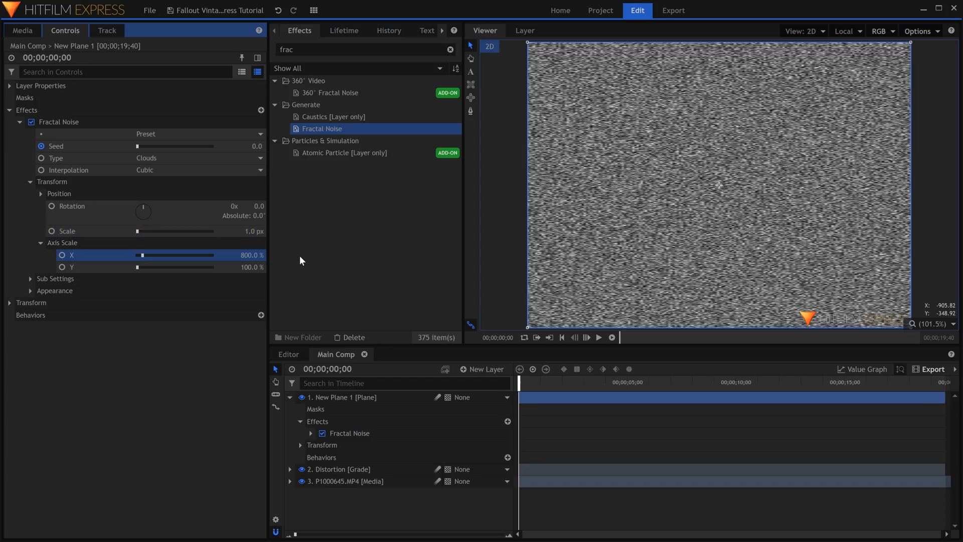
{"action": "key", "text": "space"}
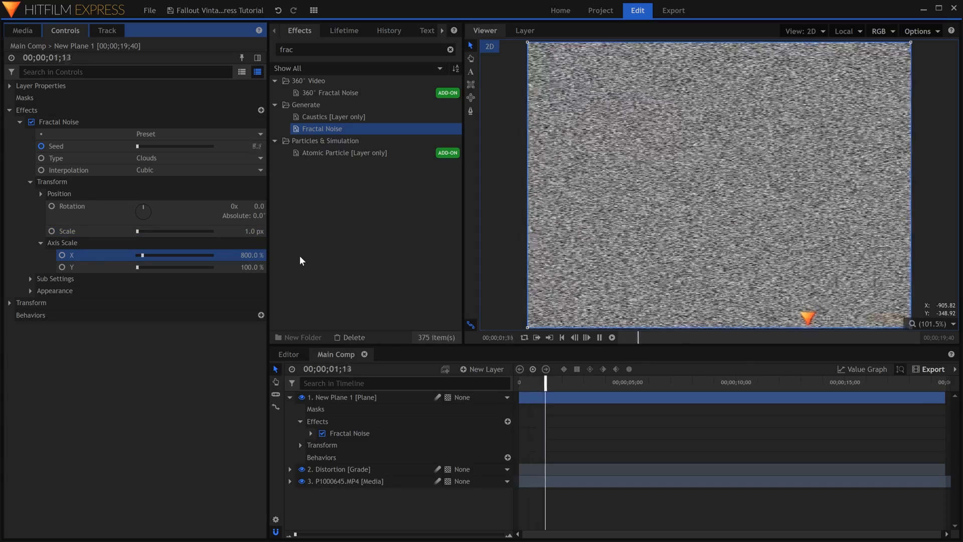
Set the fractal noise plane's blend mode to Color Dodge.
{"action": "right_click", "coordinate": [389, 396]}
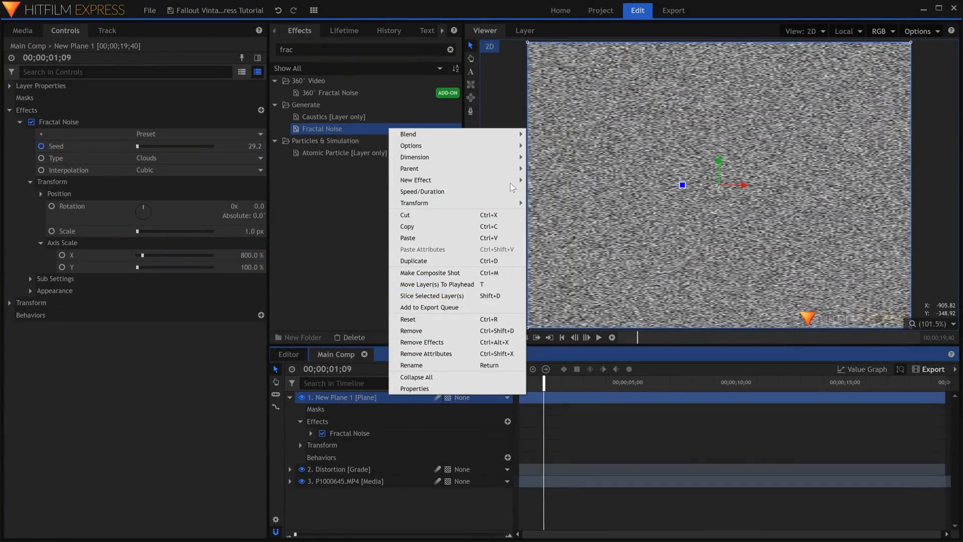
{"action": "mouse_move", "coordinate": [517, 139]}
{"action": "left_click", "coordinate": [559, 181]}
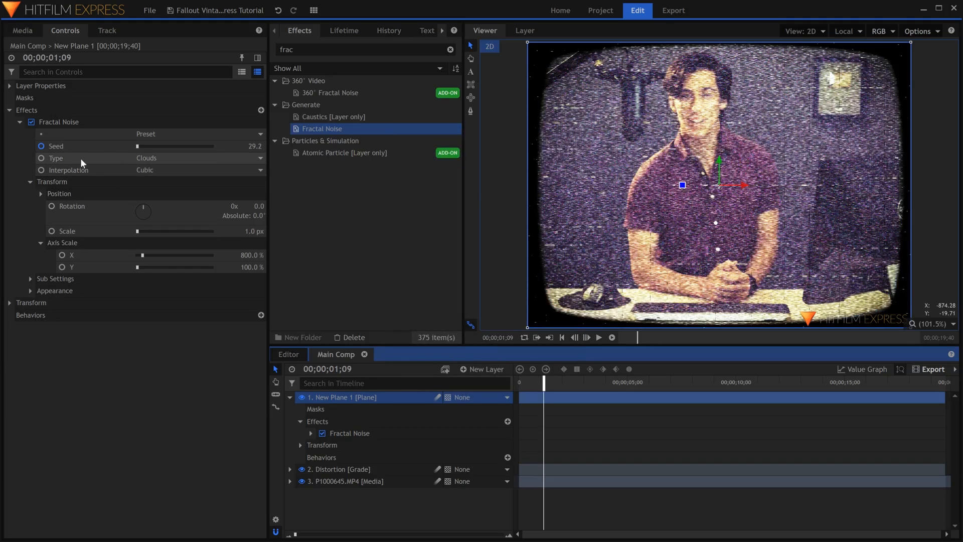
Lower the noise plane's opacity to 36% at the start of the timeline, collapse the layer and preview the result.
{"action": "key", "text": "Home"}
{"action": "left_click", "coordinate": [19, 122]}
{"action": "left_click", "coordinate": [19, 132]}
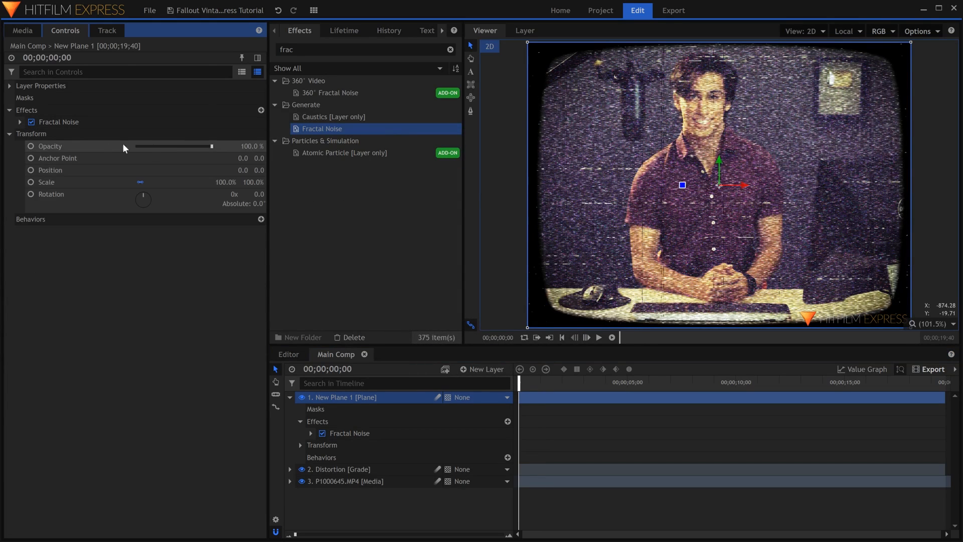
{"action": "mouse_move", "coordinate": [146, 146]}
{"action": "left_mouse_down"}
{"action": "mouse_move", "coordinate": [123, 148]}
{"action": "mouse_move", "coordinate": [175, 147]}
{"action": "mouse_move", "coordinate": [150, 152]}
{"action": "mouse_move", "coordinate": [158, 150]}
{"action": "left_mouse_up"}
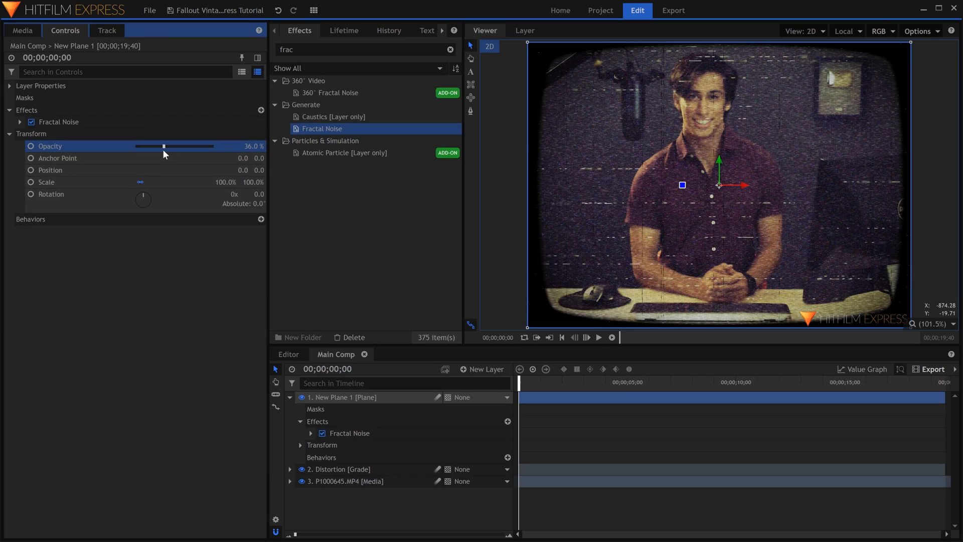
{"action": "left_click", "coordinate": [290, 397]}
{"action": "left_click", "coordinate": [351, 432]}
{"action": "key", "text": "space"}
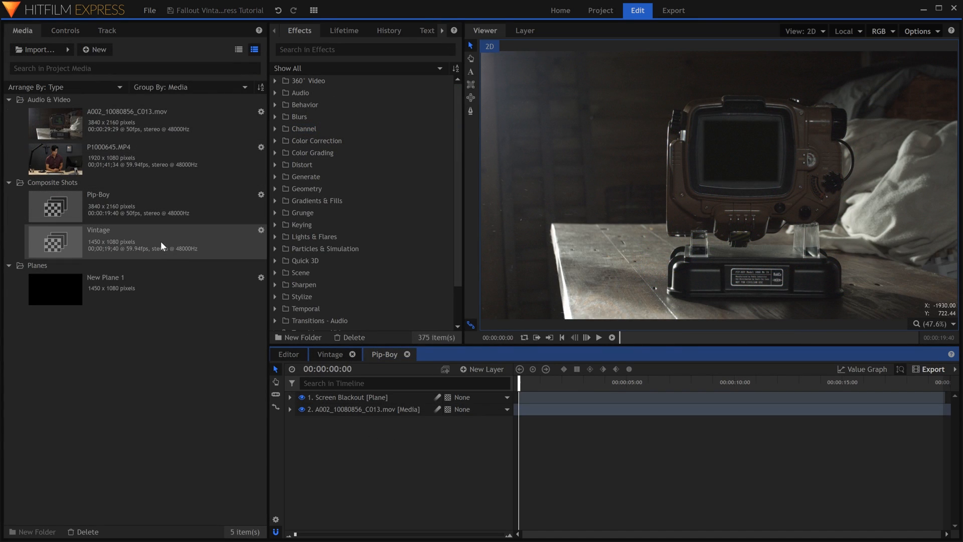
Add the Vintage composite shot above Screen Blackout in the Pip-Boy comp and apply the Quad Warp effect to it.
{"action": "left_click_drag", "start_coordinate": [160, 241], "coordinate": [269, 322]}
{"action": "left_click_drag", "start_coordinate": [385, 398], "coordinate": [384, 399]}
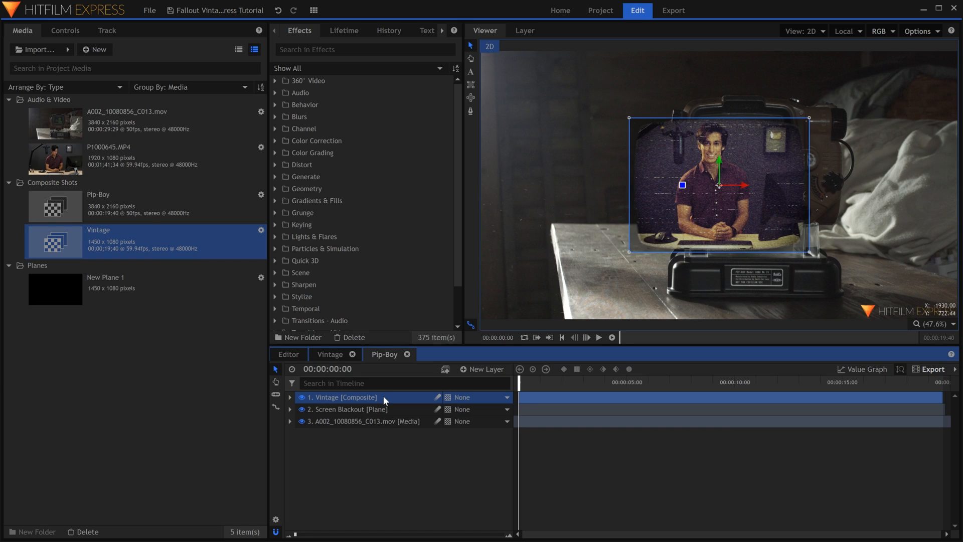
{"action": "left_click", "coordinate": [365, 49]}
{"action": "type", "text": "qu"}
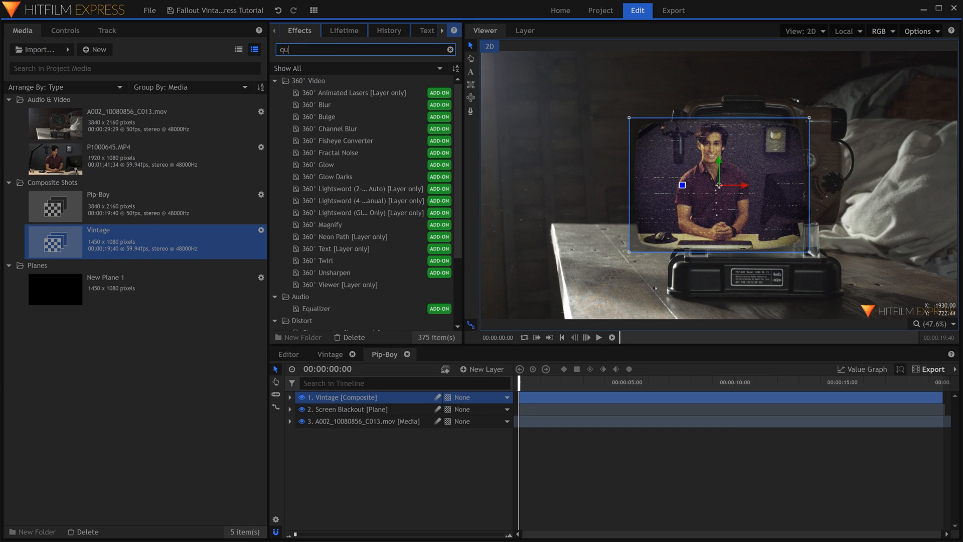
{"action": "type", "text": "ad"}
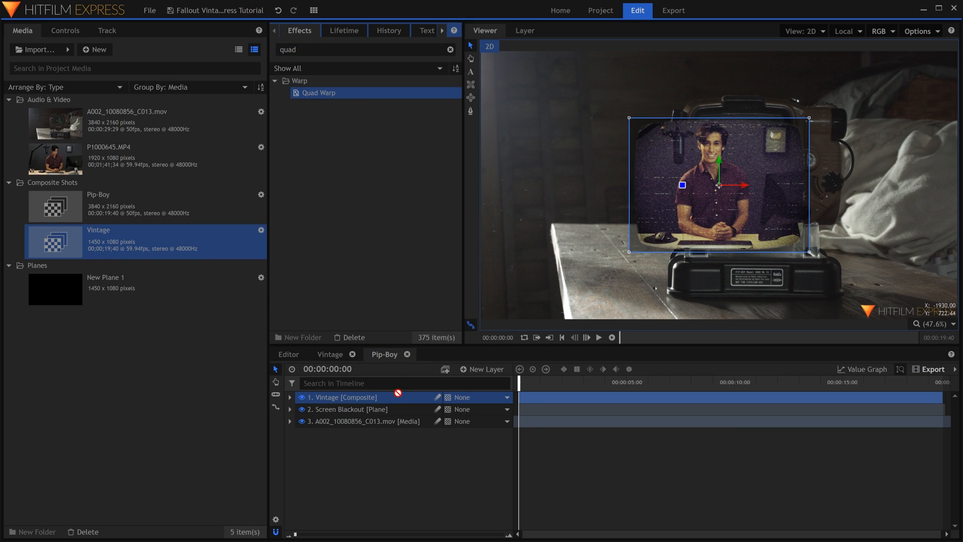
{"action": "left_click_drag", "start_coordinate": [392, 393], "coordinate": [392, 394]}
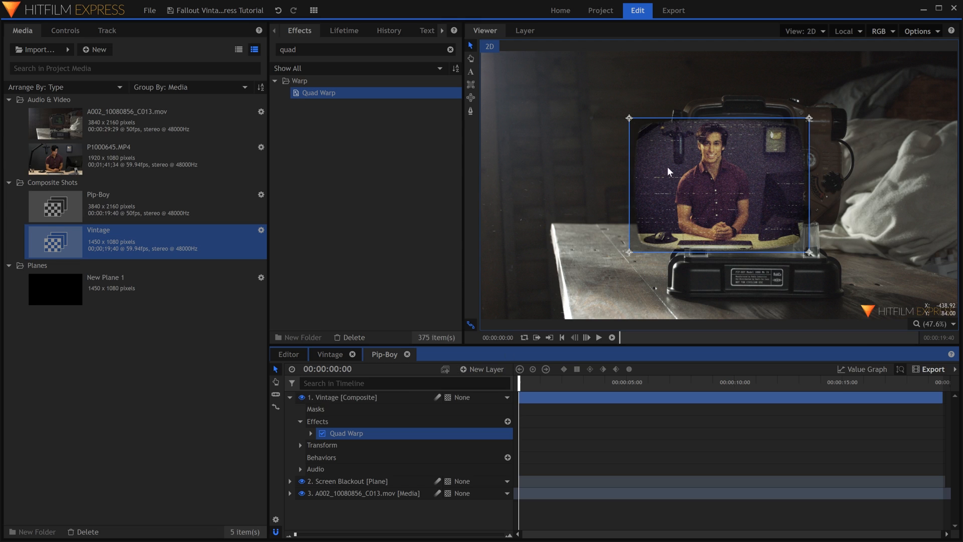
Move the four Quad Warp corners of the Vintage layer onto the corners of the Pip-Boy screen.
{"action": "left_click_drag", "start_coordinate": [633, 121], "coordinate": [708, 122]}
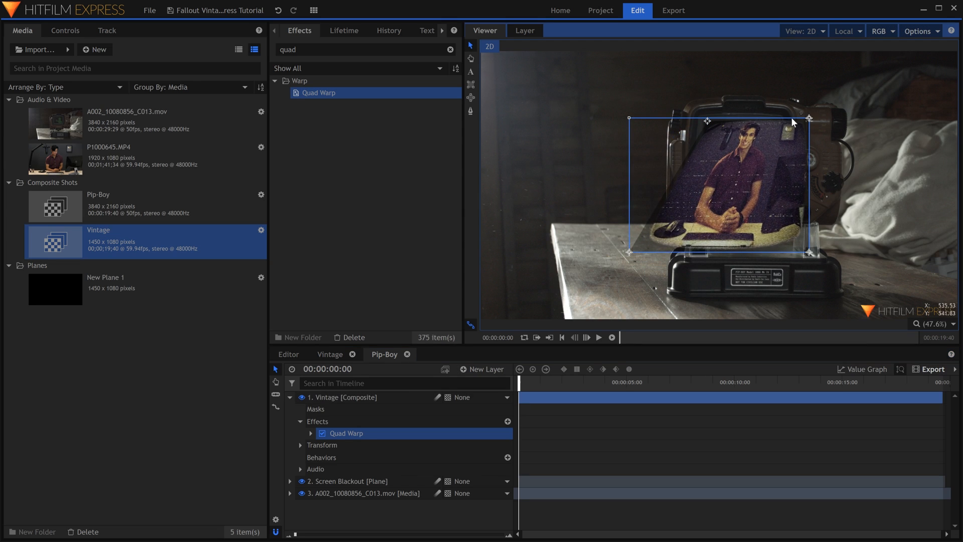
{"action": "left_click_drag", "start_coordinate": [808, 118], "coordinate": [778, 122]}
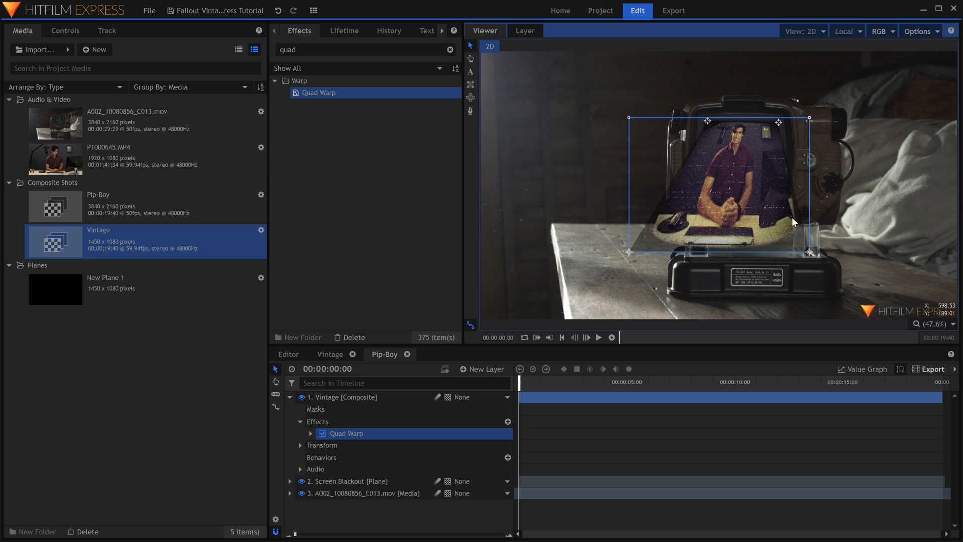
{"action": "left_click_drag", "start_coordinate": [809, 253], "coordinate": [780, 182]}
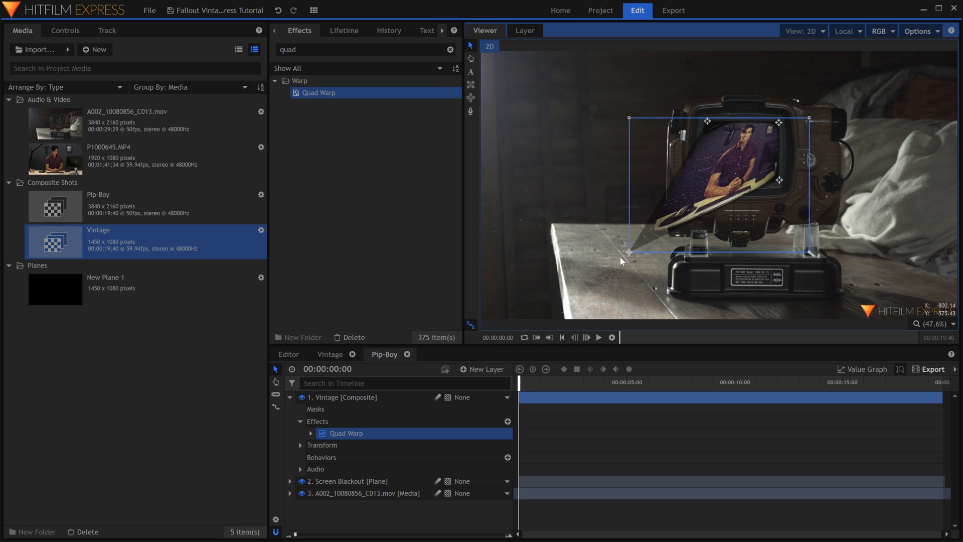
{"action": "left_click_drag", "start_coordinate": [629, 252], "coordinate": [704, 183]}
Fine-tune the upper-left and lower-left Quad Warp corners so the picture fits the Pip-Boy screen edges.
{"action": "scroll", "coordinate": [748, 163], "scroll_direction": "up", "scroll_amount": 6}
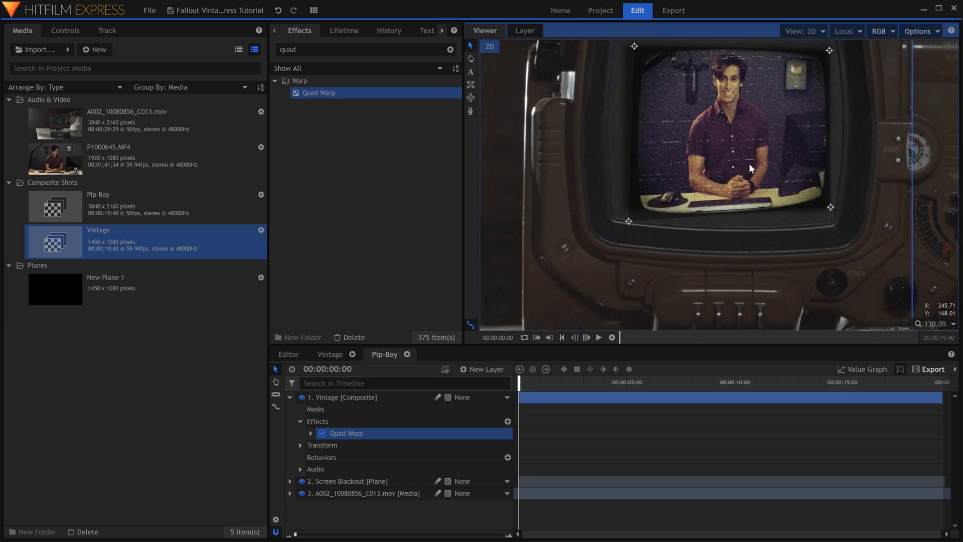
{"action": "left_click_drag", "start_coordinate": [616, 128], "coordinate": [638, 172]}
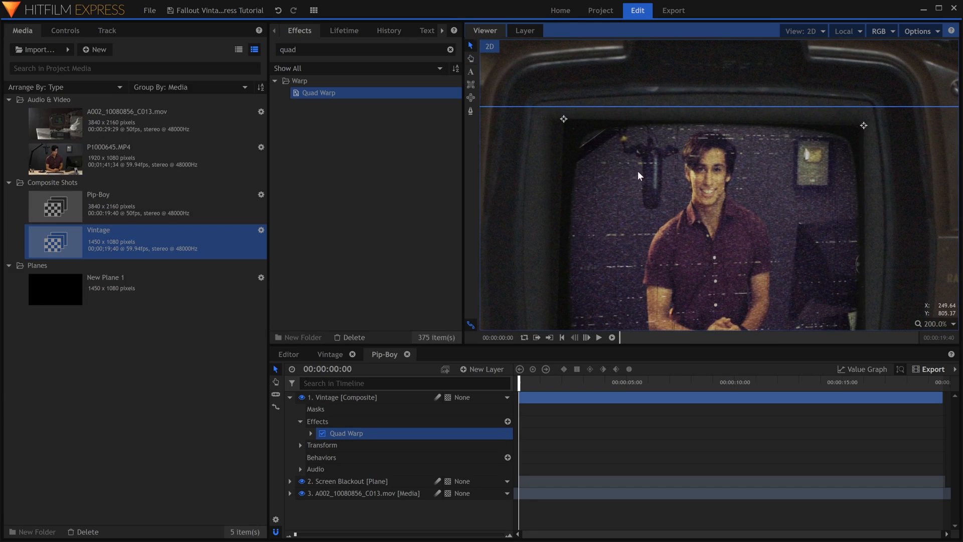
{"action": "mouse_move", "coordinate": [566, 119]}
{"action": "left_mouse_down"}
{"action": "mouse_move", "coordinate": [572, 133]}
{"action": "mouse_move", "coordinate": [561, 127]}
{"action": "left_mouse_up"}
{"action": "left_click_drag", "start_coordinate": [529, 292], "coordinate": [530, 271]}
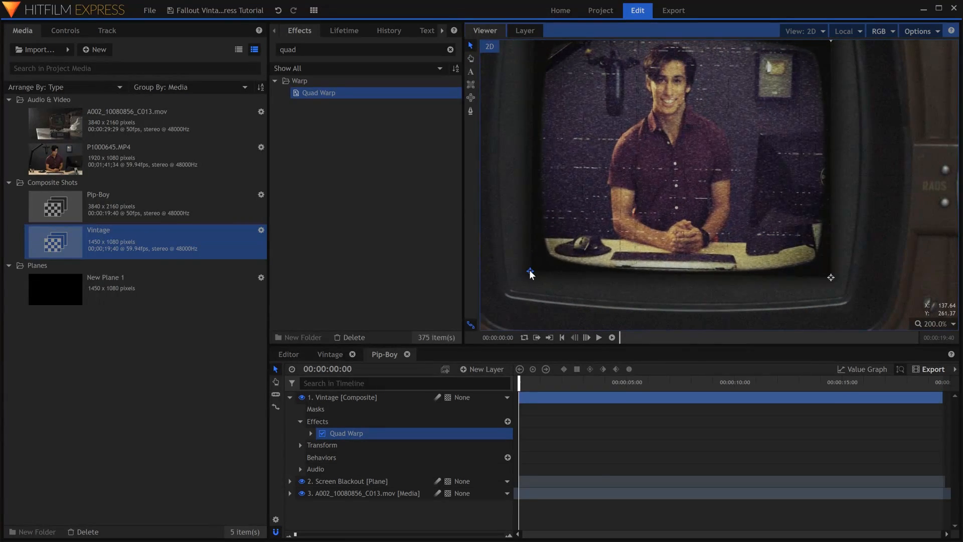
Set the Vintage layer to a blend mode that drops out its black edges, and collapse the layer.
{"action": "left_click", "coordinate": [390, 394]}
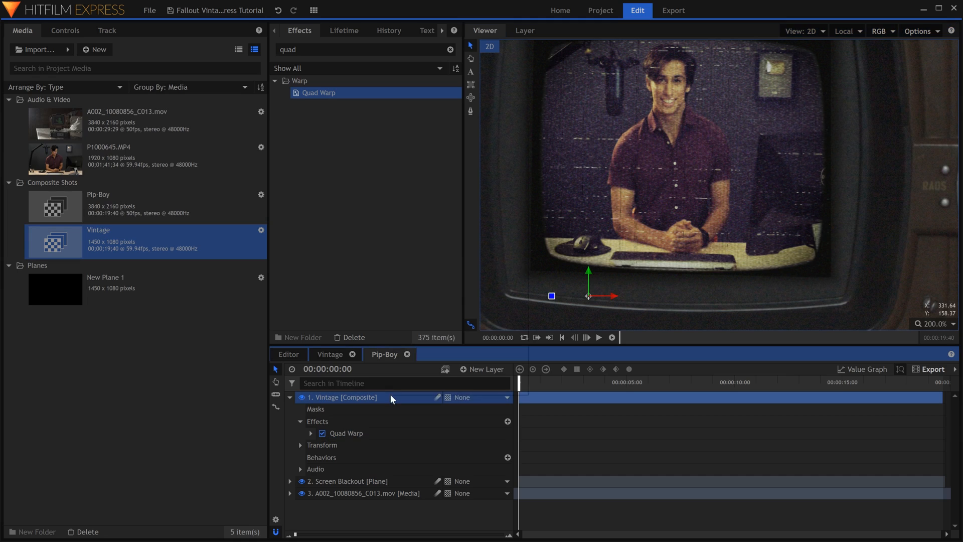
{"action": "right_click", "coordinate": [390, 394]}
{"action": "mouse_move", "coordinate": [499, 125]}
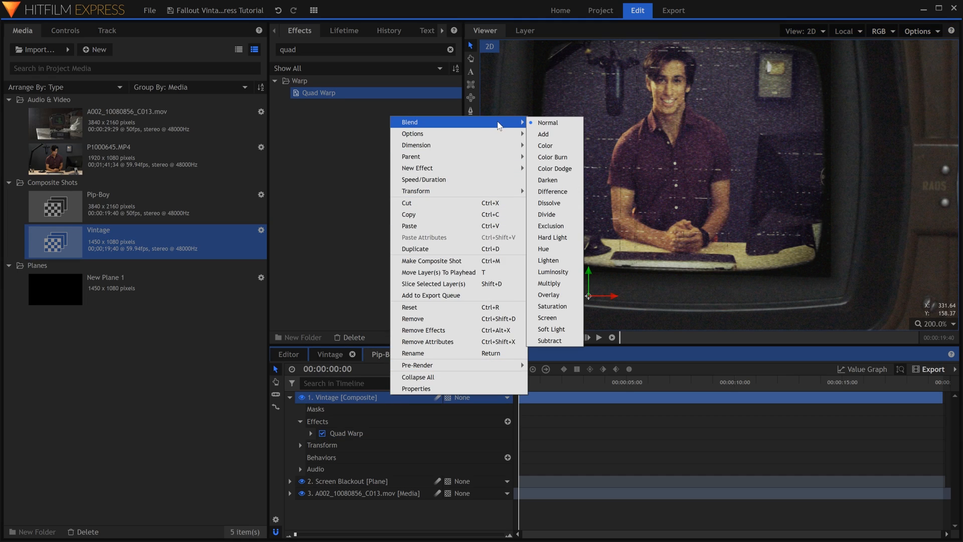
{"action": "left_click", "coordinate": [552, 294]}
{"action": "left_click", "coordinate": [290, 397]}
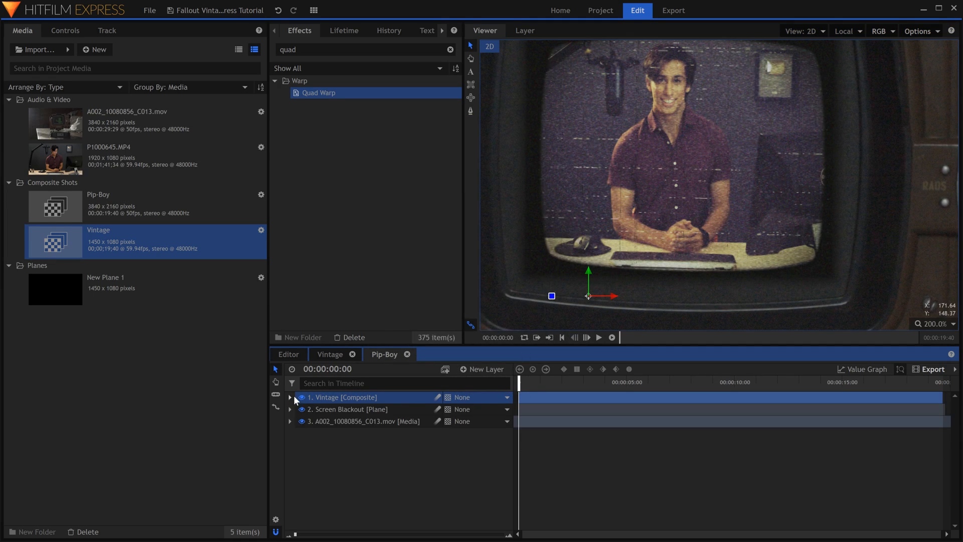
Find the Vignette effect, apply it to the Vintage layer and centre it on the Pip-Boy screen.
{"action": "left_click", "coordinate": [330, 92]}
{"action": "type", "text": "vignet"}
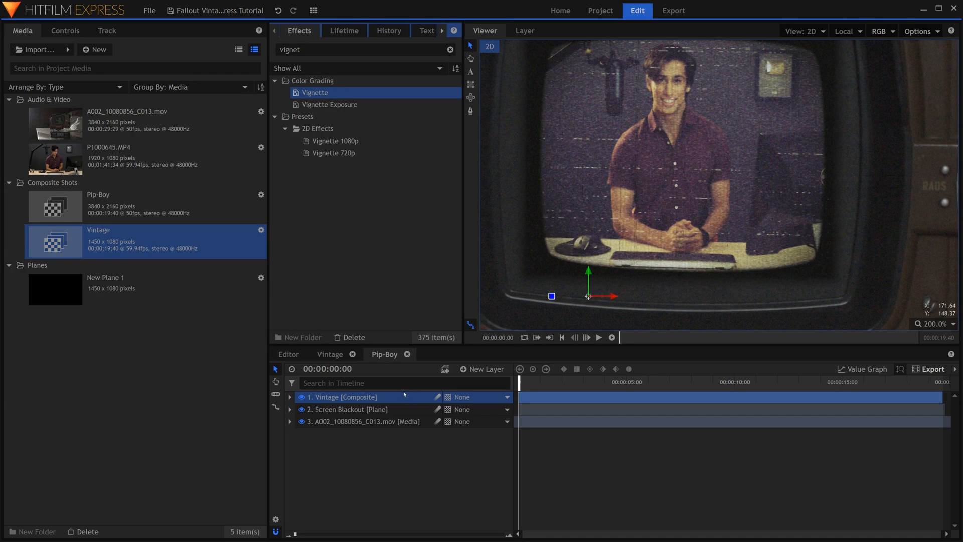
{"action": "left_click_drag", "start_coordinate": [404, 394], "coordinate": [404, 396]}
{"action": "scroll", "coordinate": [672, 201], "scroll_direction": "down", "scroll_amount": 3}
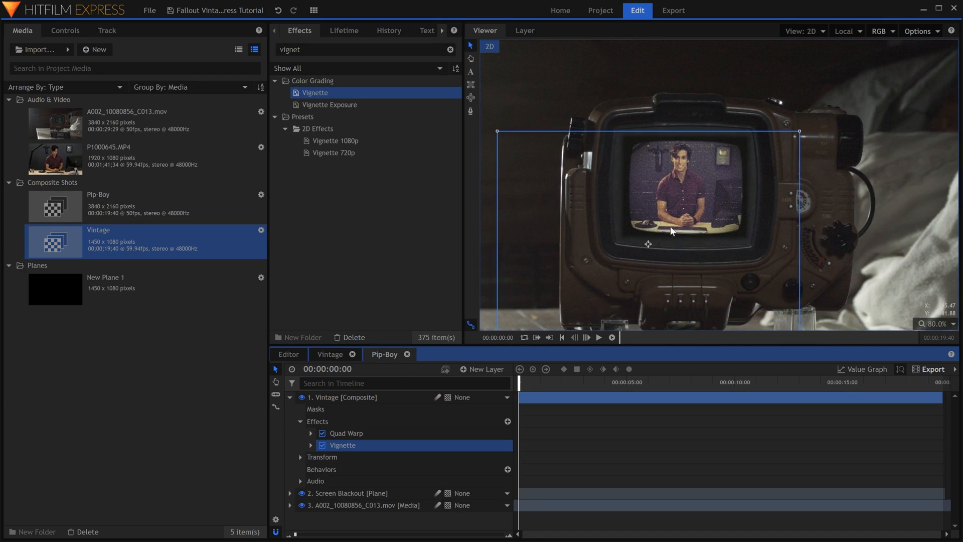
{"action": "left_click_drag", "start_coordinate": [648, 246], "coordinate": [682, 191]}
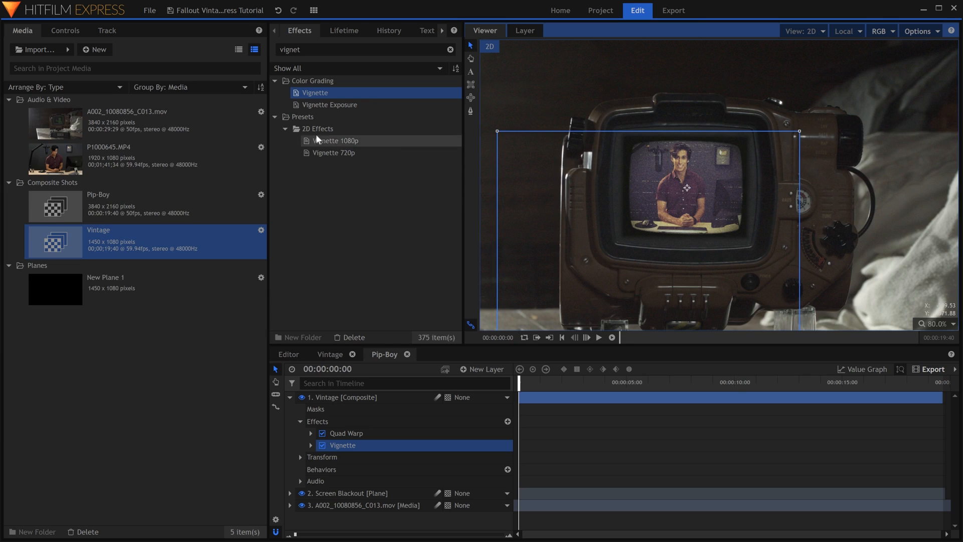
Set the Vignette to width 468 px, height 333 px, softness 0.80 and strength 0.71.
{"action": "left_click", "coordinate": [67, 30]}
{"action": "left_click", "coordinate": [20, 134]}
{"action": "mouse_move", "coordinate": [154, 169]}
{"action": "left_mouse_down"}
{"action": "mouse_move", "coordinate": [141, 170]}
{"action": "mouse_move", "coordinate": [140, 182]}
{"action": "left_mouse_up"}
{"action": "left_click_drag", "start_coordinate": [255, 184], "coordinate": [337, 171]}
{"action": "left_click_drag", "start_coordinate": [253, 170], "coordinate": [256, 170]}
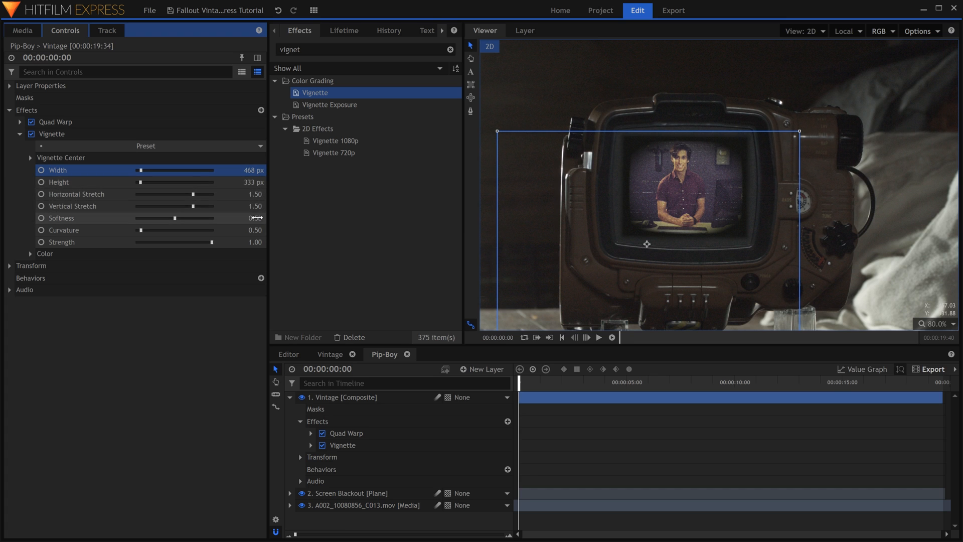
{"action": "left_click_drag", "start_coordinate": [255, 218], "coordinate": [240, 242]}
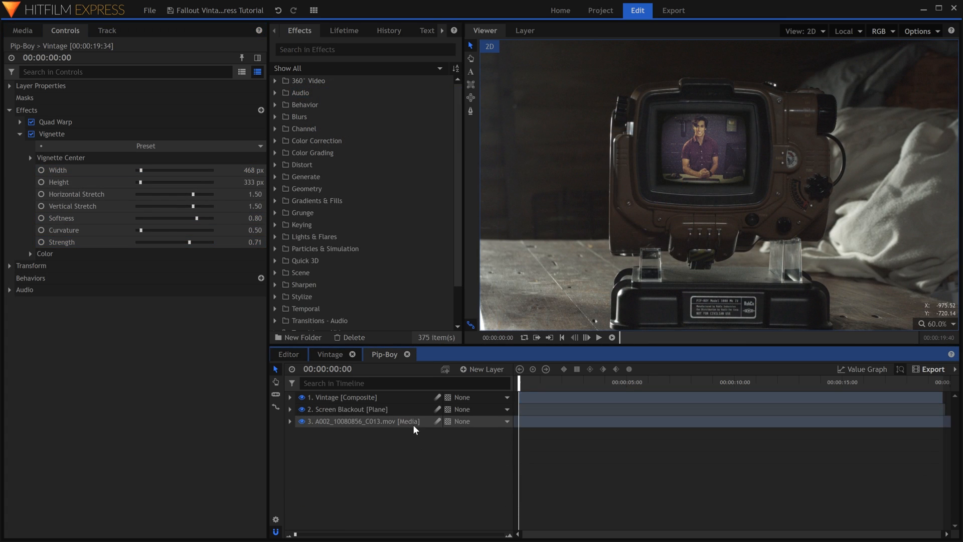
Duplicate the A002_10080856_C013.mov layer as a Reflection layer on top of the stack and set its blend mode to Screen.
{"action": "right_click", "coordinate": [413, 426]}
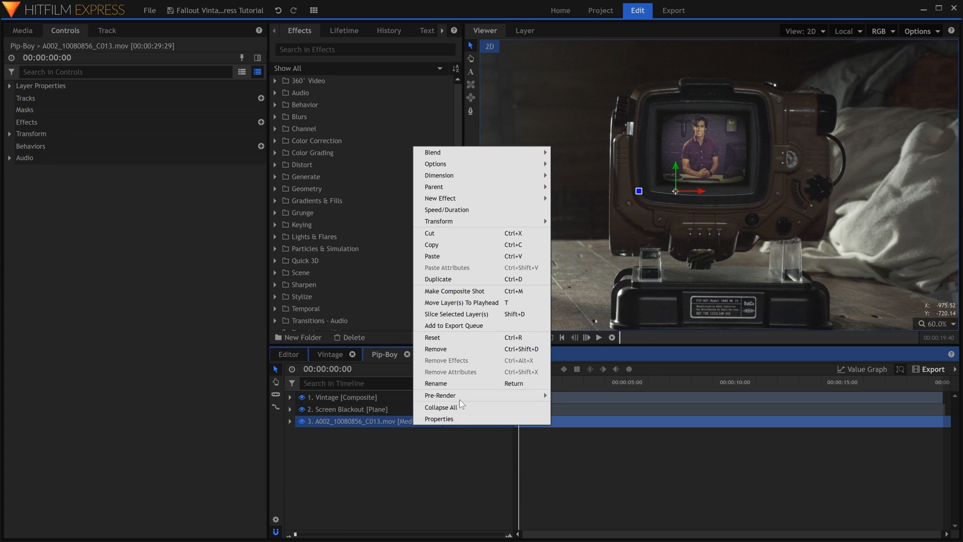
{"action": "left_click", "coordinate": [478, 278]}
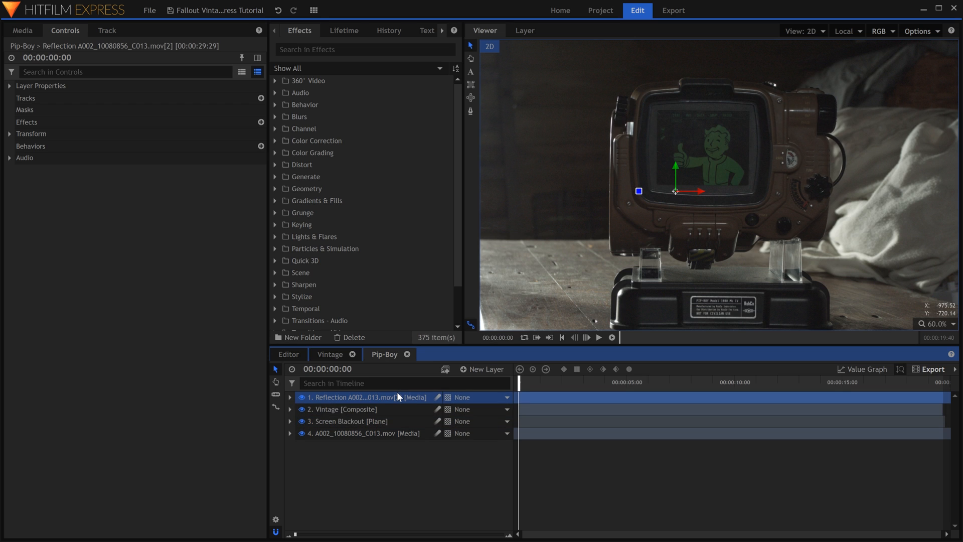
{"action": "right_click", "coordinate": [397, 396]}
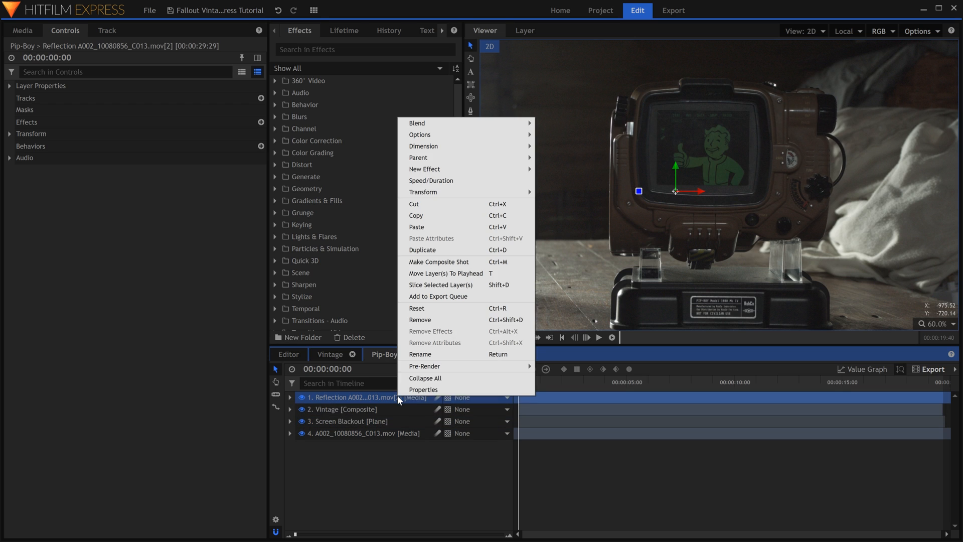
{"action": "mouse_move", "coordinate": [480, 125]}
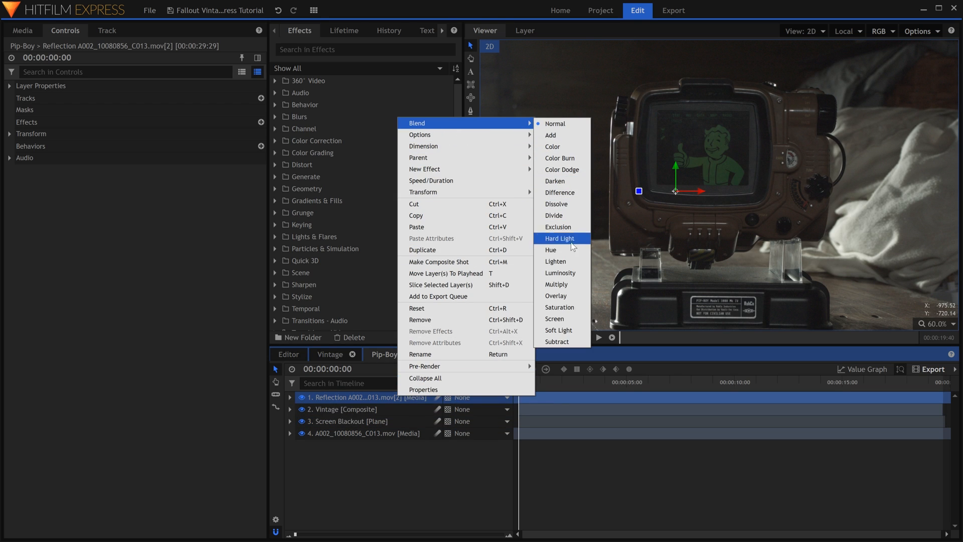
{"action": "left_click", "coordinate": [569, 320]}
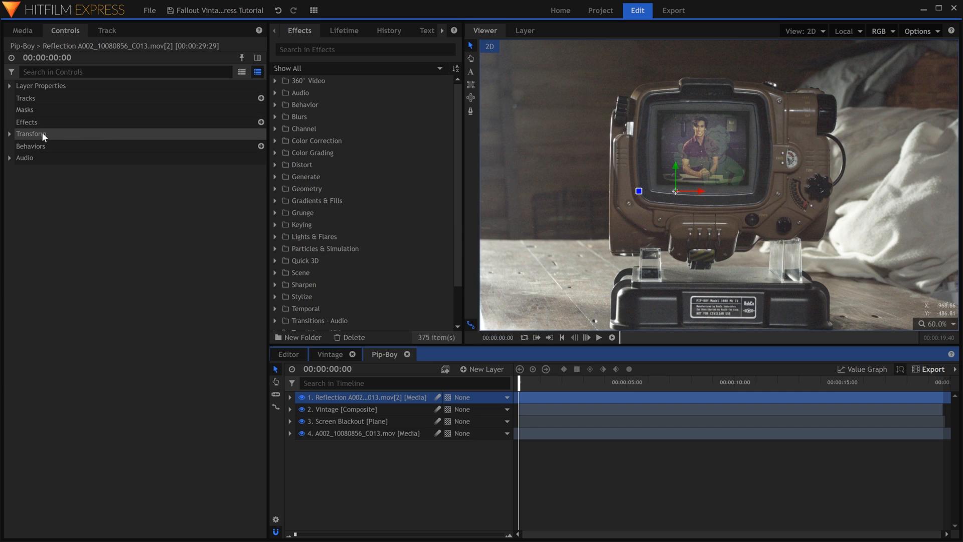
Scale the Reflection layer to 48% and move it to position -280.0, 323.3 over the Pip-Boy screen.
{"action": "left_click", "coordinate": [10, 134]}
{"action": "left_click_drag", "start_coordinate": [246, 182], "coordinate": [222, 182]}
{"action": "left_click_drag", "start_coordinate": [679, 188], "coordinate": [620, 141]}
{"action": "scroll", "coordinate": [715, 149], "scroll_direction": "up", "scroll_amount": 3}
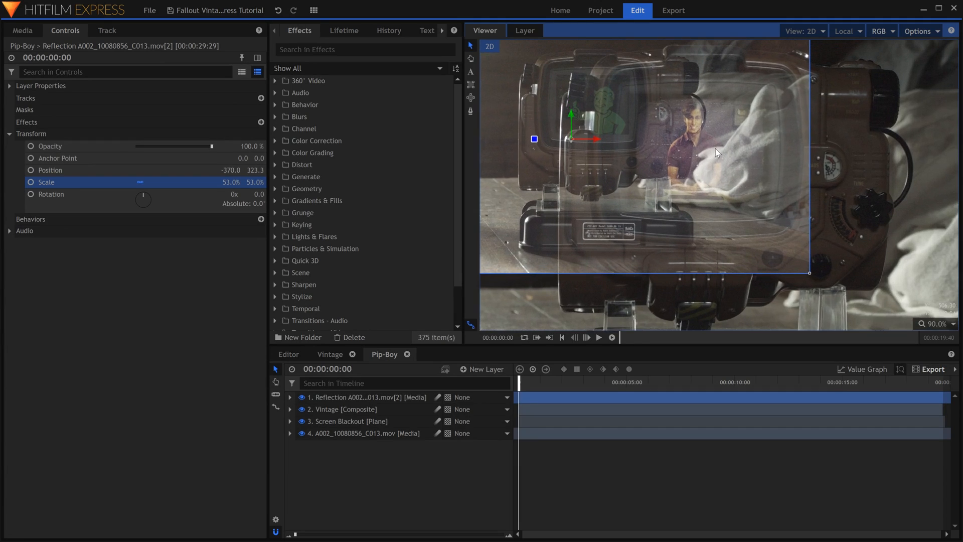
{"action": "left_click_drag", "start_coordinate": [554, 138], "coordinate": [573, 137]}
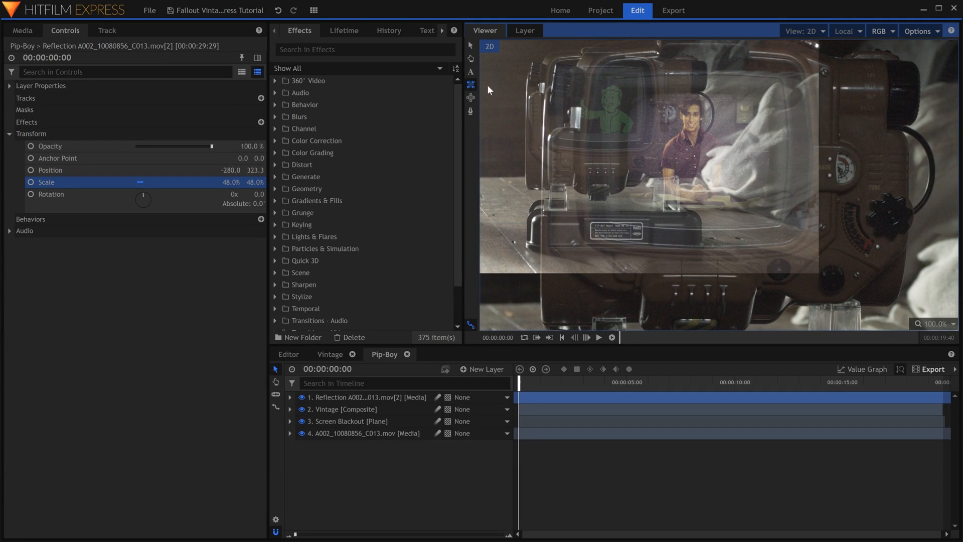
Draw a rectangular mask on the Reflection layer that covers the Pip-Boy's screen glass.
{"action": "scroll", "coordinate": [704, 123], "scroll_direction": "up", "scroll_amount": 1}
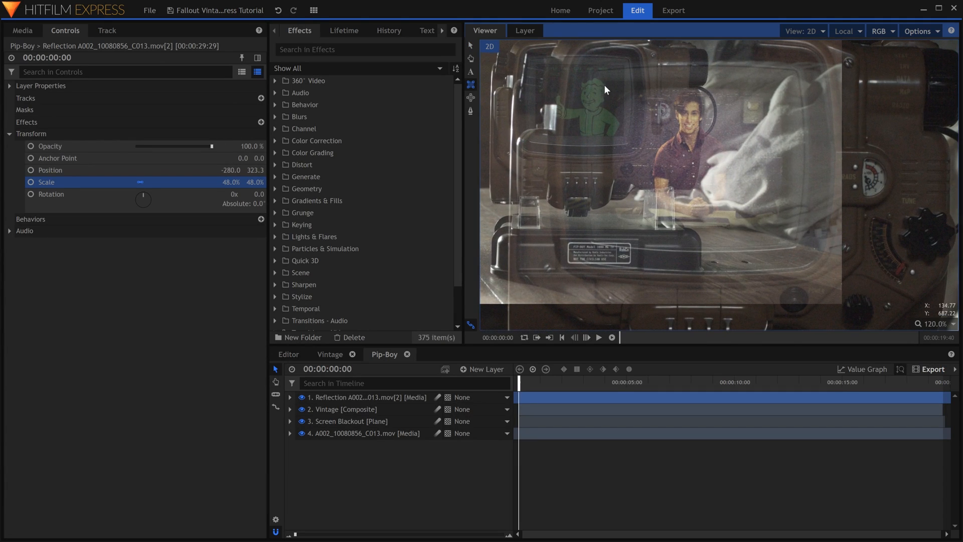
{"action": "left_click_drag", "start_coordinate": [602, 84], "coordinate": [790, 227]}
{"action": "key", "text": "v"}
Set the Reflection mask's feather strength to 44 px and lower the layer's opacity to a subtle level.
{"action": "left_click", "coordinate": [20, 121]}
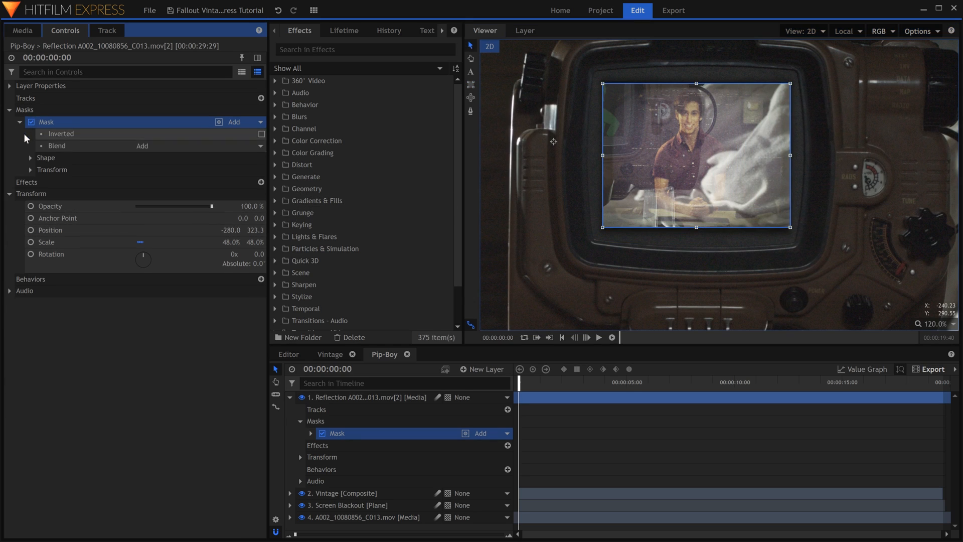
{"action": "left_click", "coordinate": [30, 157]}
{"action": "left_click_drag", "start_coordinate": [253, 193], "coordinate": [262, 194]}
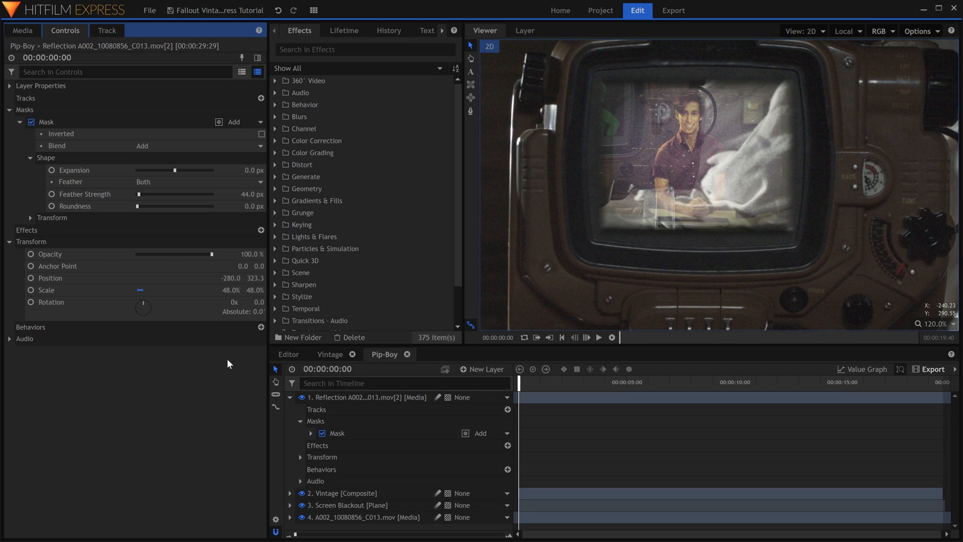
{"action": "left_click_drag", "start_coordinate": [210, 255], "coordinate": [157, 255]}
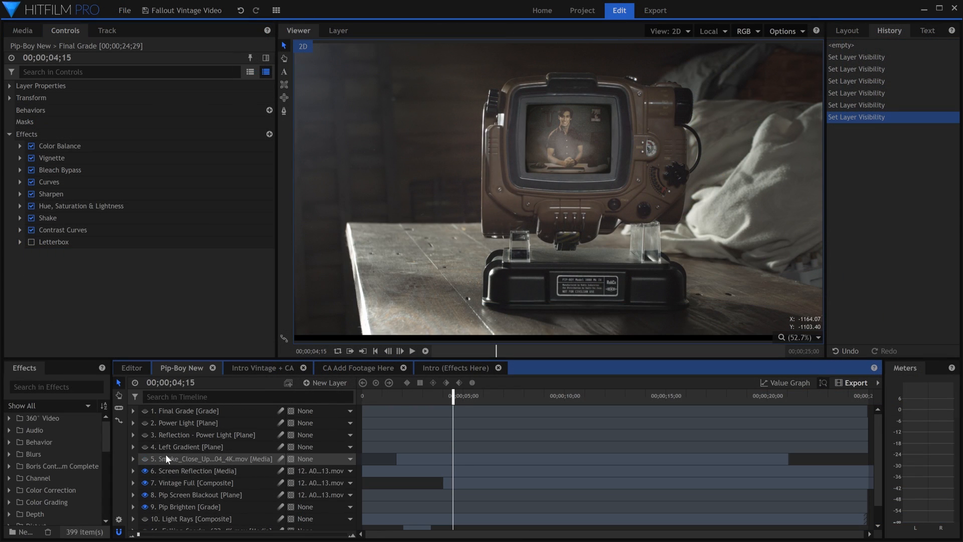
Make the Power Light, Reflection - Power Light, Light Rays and Left Gradient layers visible in the Pip-Boy New composite.
{"action": "left_click", "coordinate": [145, 422]}
{"action": "left_click", "coordinate": [145, 435]}
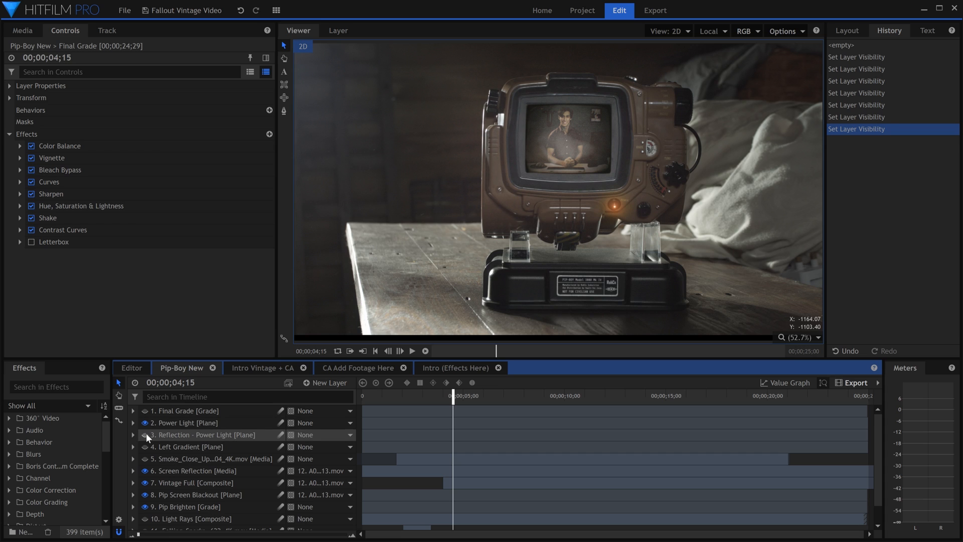
{"action": "scroll", "coordinate": [148, 451], "scroll_direction": "down", "scroll_amount": 1}
{"action": "left_click", "coordinate": [145, 499]}
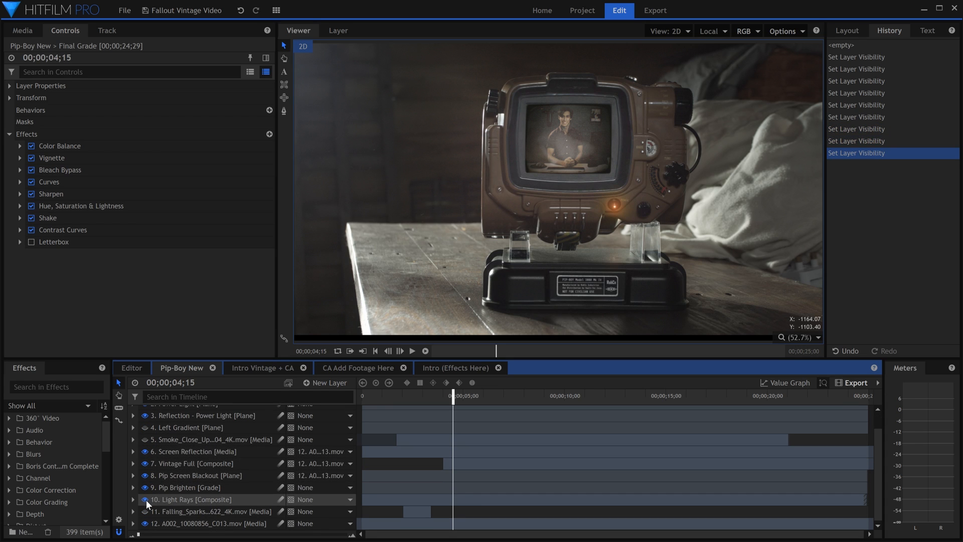
{"action": "scroll", "coordinate": [153, 497], "scroll_direction": "up", "scroll_amount": 1}
{"action": "left_click", "coordinate": [144, 447]}
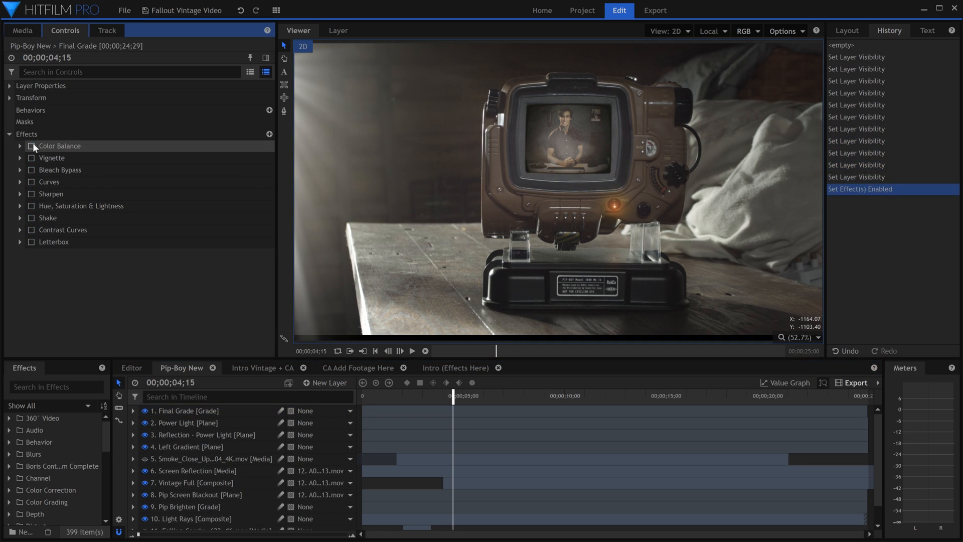
Enable every Final Grade effect from Color Balance through Contrast Curves, leaving Letterbox off.
{"action": "left_click", "coordinate": [32, 146]}
{"action": "left_click", "coordinate": [32, 158]}
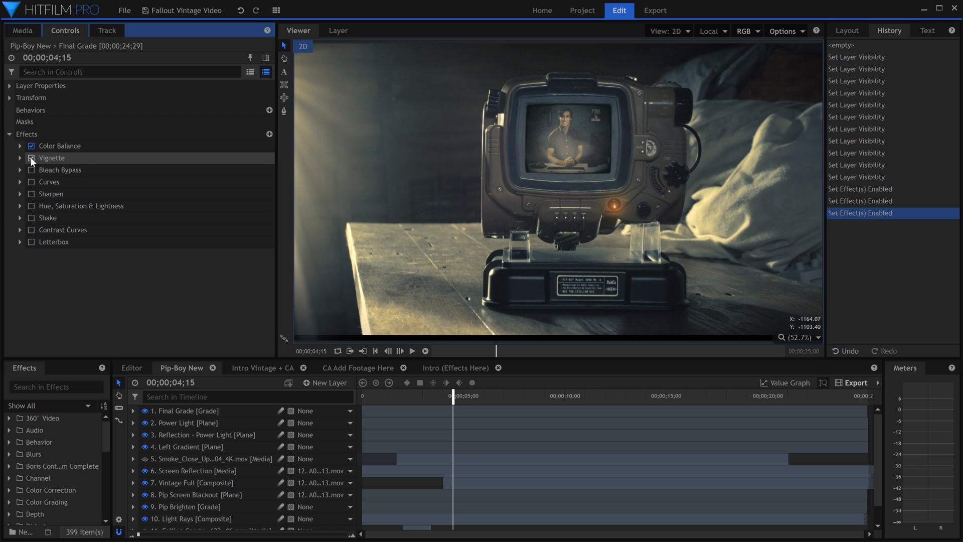
{"action": "left_click", "coordinate": [31, 170]}
{"action": "left_click", "coordinate": [32, 182]}
{"action": "left_click", "coordinate": [32, 194]}
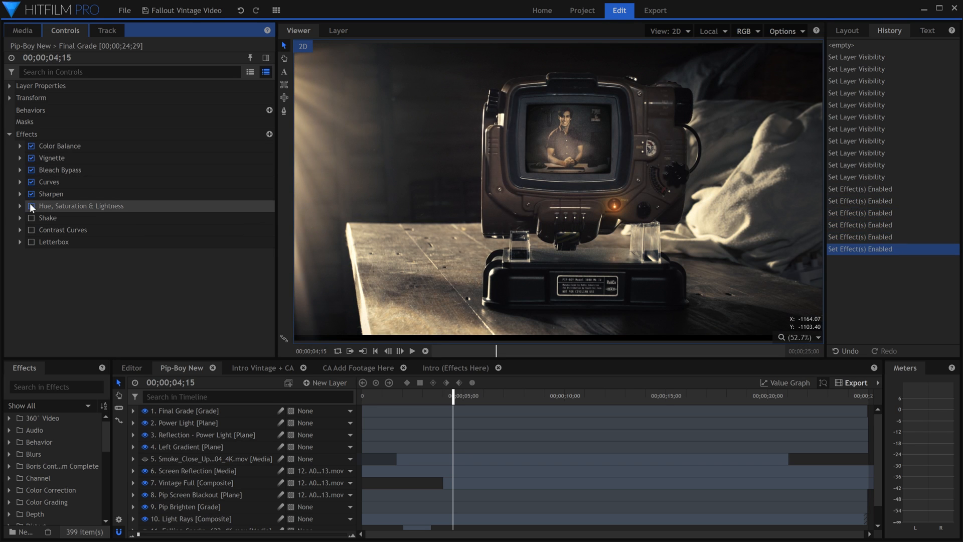
{"action": "left_click", "coordinate": [32, 206]}
{"action": "left_click", "coordinate": [31, 218]}
{"action": "left_click", "coordinate": [31, 230]}
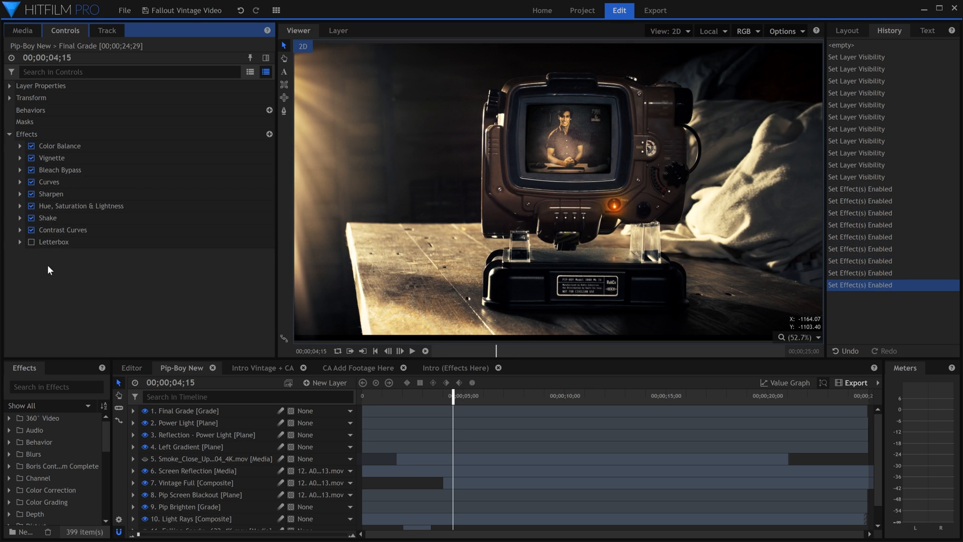